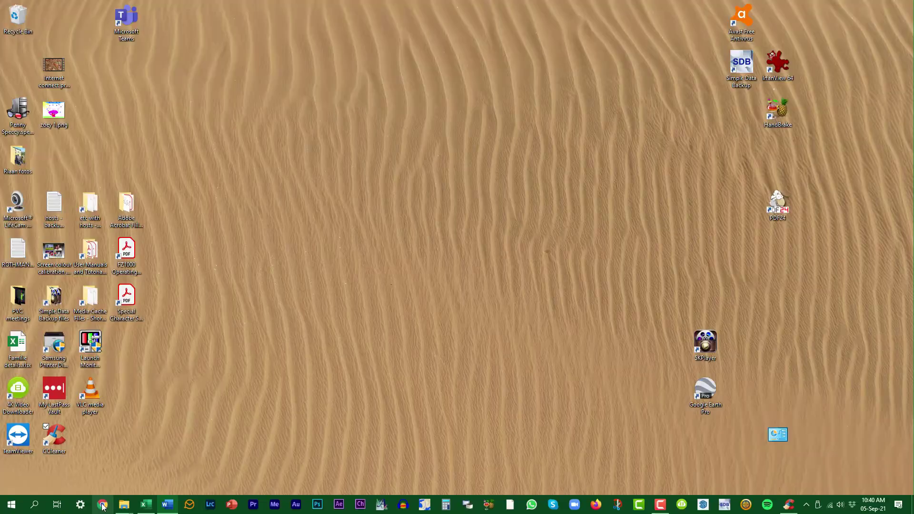
- Open Chrome and load the ccleaner.com website
{"action": "left_click", "coordinate": [102, 505]}
{"action": "left_click", "coordinate": [193, 25]}
{"action": "type", "text": "https://www.ccleaner.com/"}
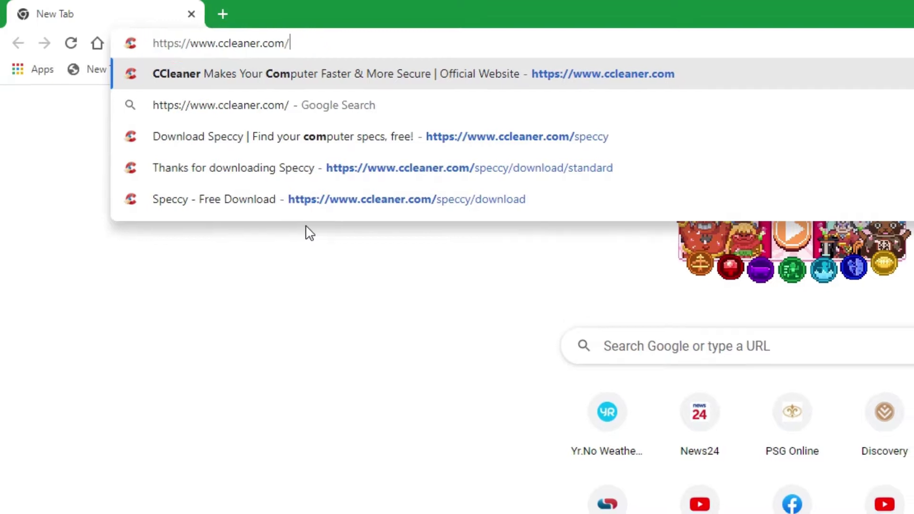
{"action": "key", "text": "Return"}
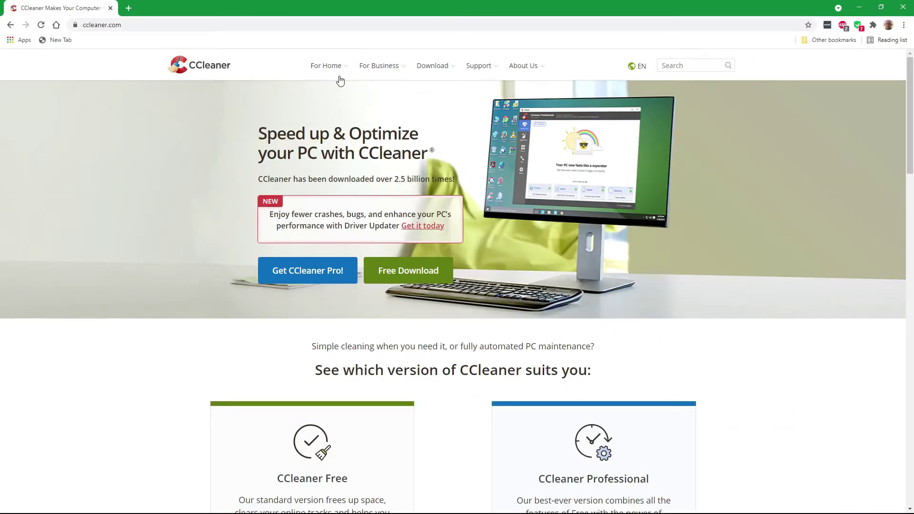
- Go to For Home > Speccy and start downloading the free version
{"action": "mouse_move", "coordinate": [348, 68]}
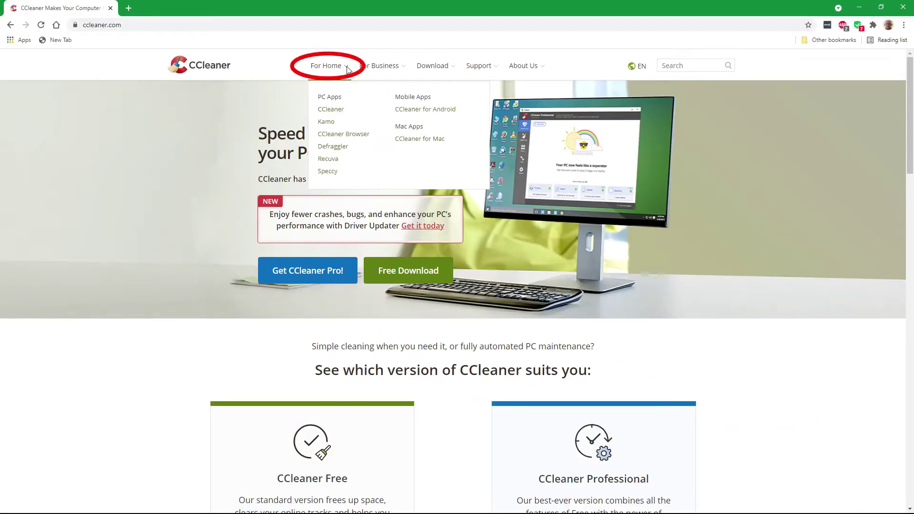
{"action": "left_click", "coordinate": [328, 172]}
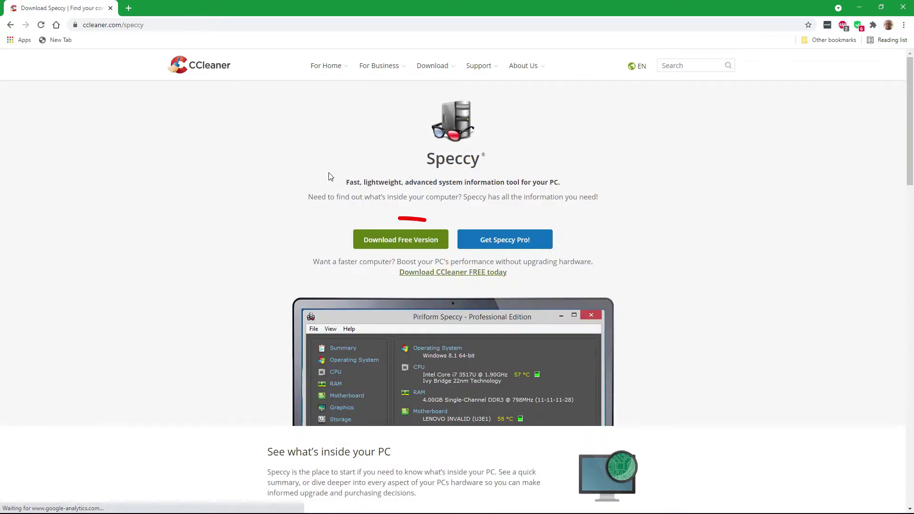
{"action": "left_click", "coordinate": [398, 242]}
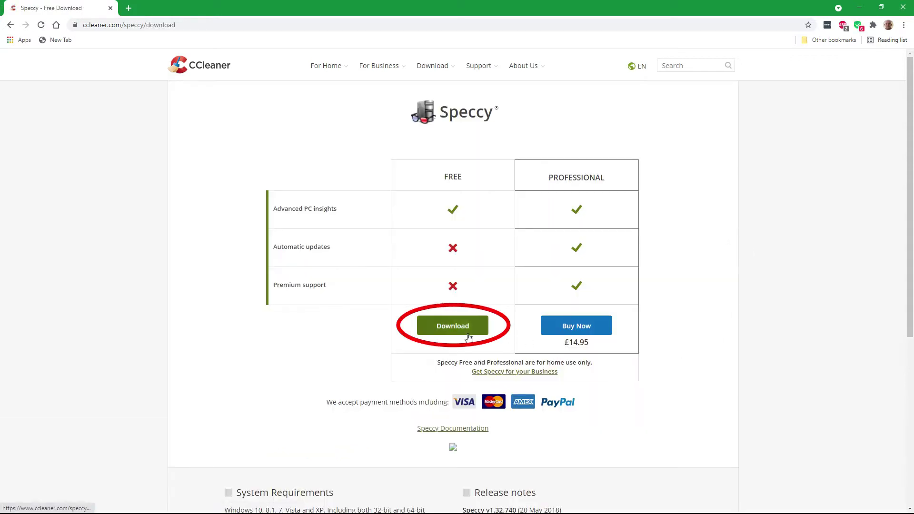
{"action": "left_click", "coordinate": [460, 330]}
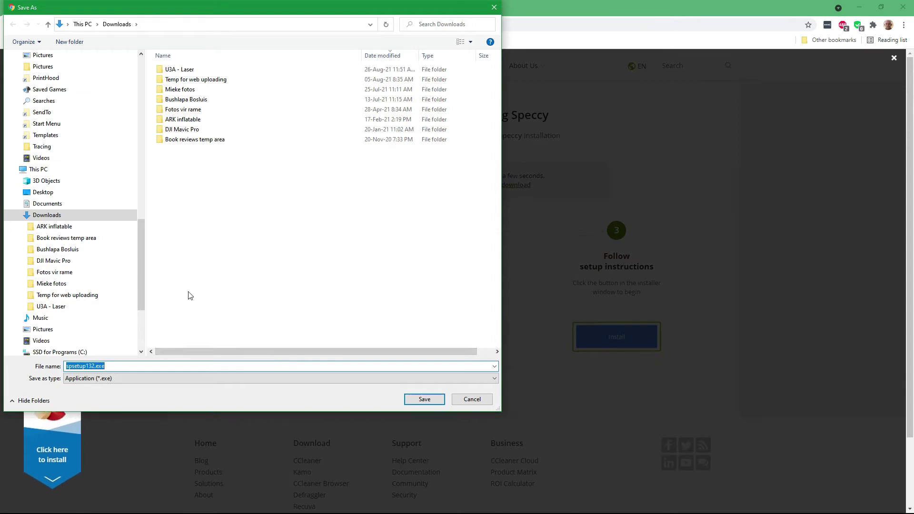
- Save spsetup132.exe to Downloads and show its options in the download bar
{"action": "left_click", "coordinate": [427, 401]}
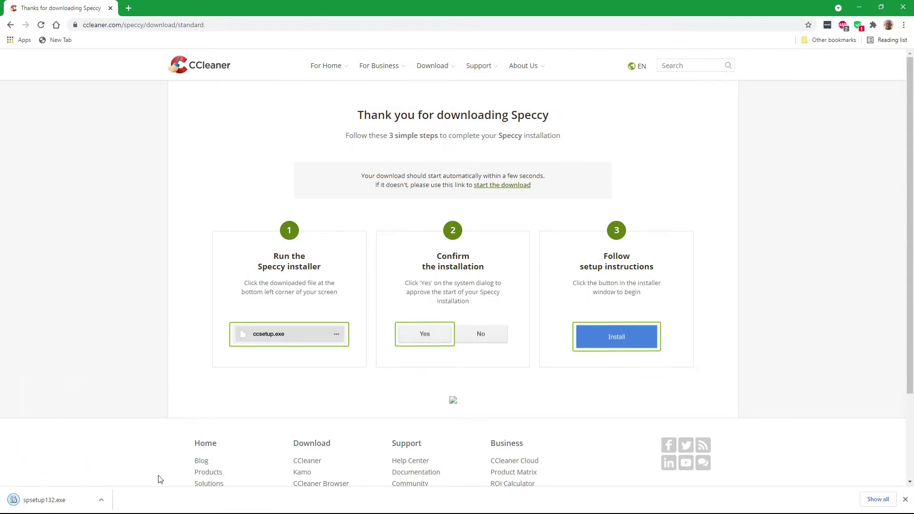
{"action": "left_click", "coordinate": [102, 501]}
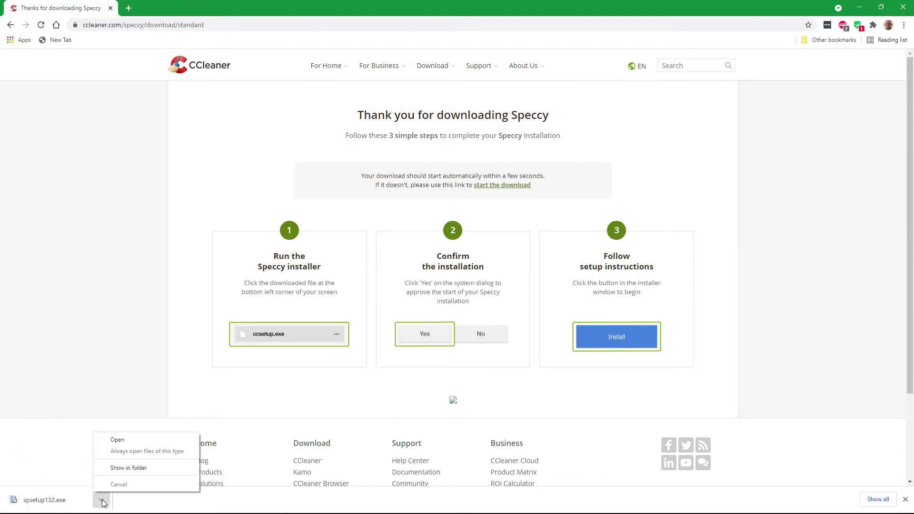
- Install Speccy v1.32 with default settings, launch it, and maximize its window
{"action": "left_click", "coordinate": [117, 440]}
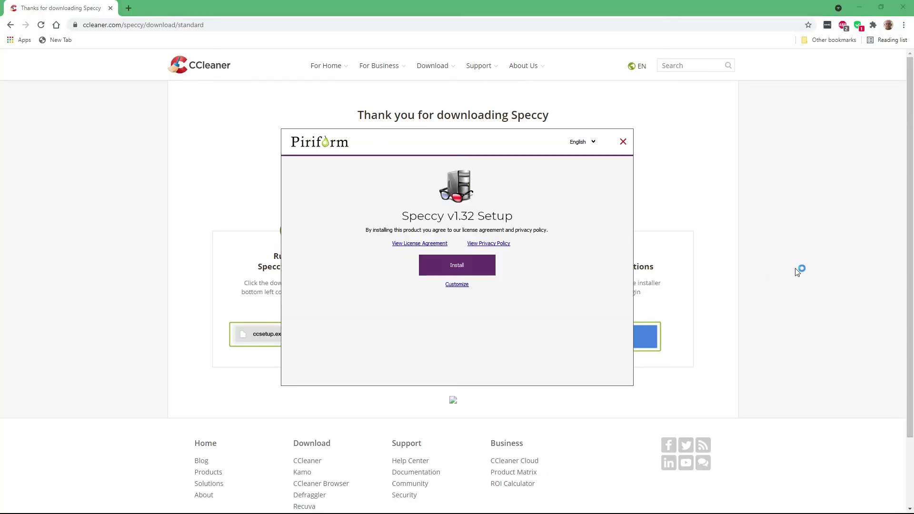
{"action": "left_click", "coordinate": [457, 265]}
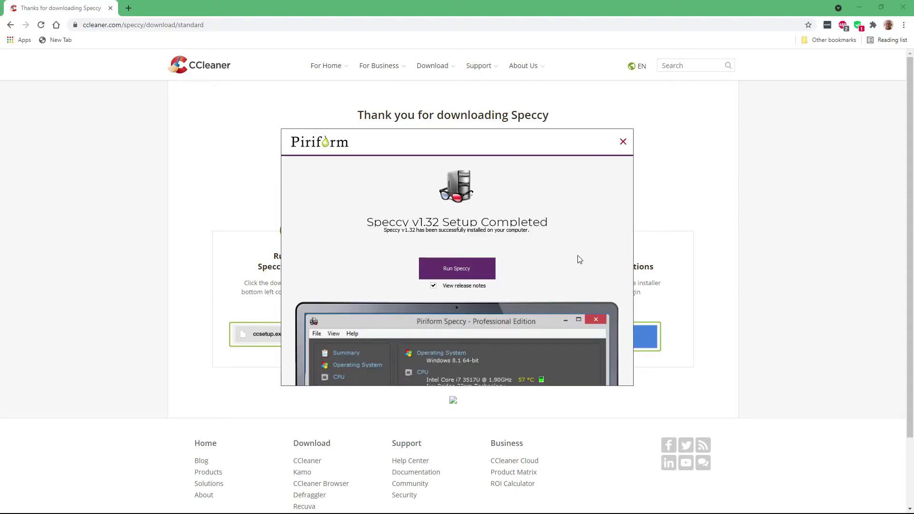
{"action": "left_click", "coordinate": [458, 270]}
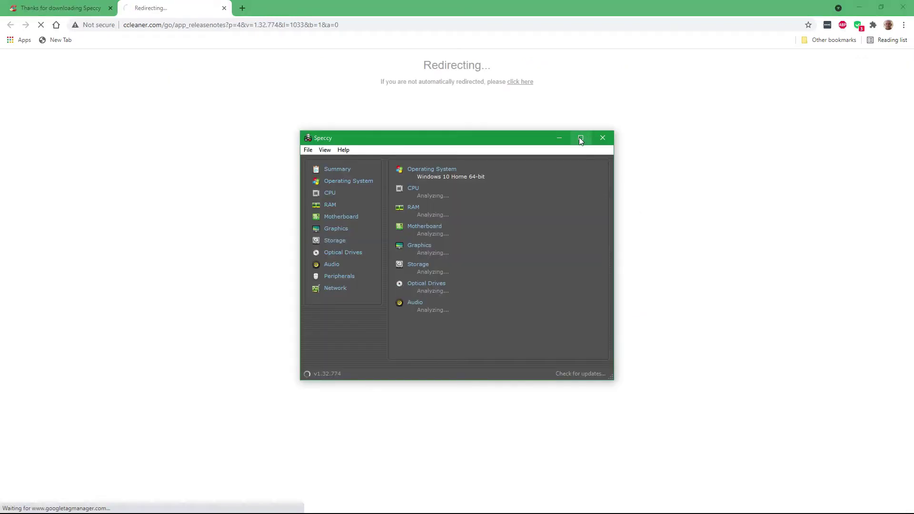
{"action": "left_click", "coordinate": [580, 138]}
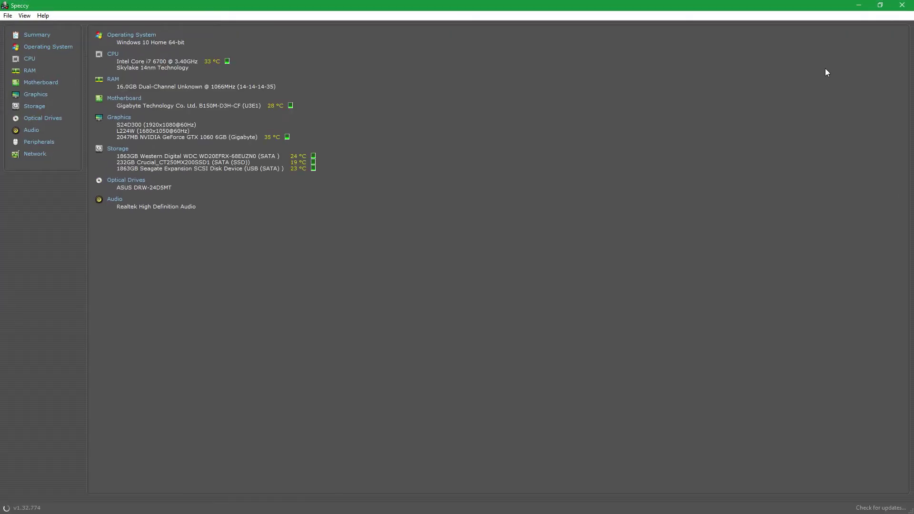
- Close Speccy and relaunch it from the Speccy folder in the Start menu's app list
{"action": "left_click", "coordinate": [903, 6]}
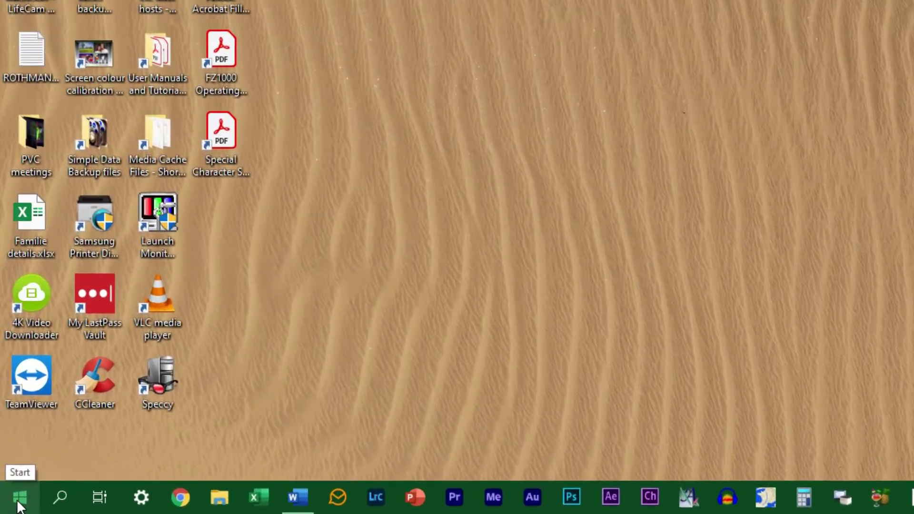
{"action": "left_click", "coordinate": [19, 500]}
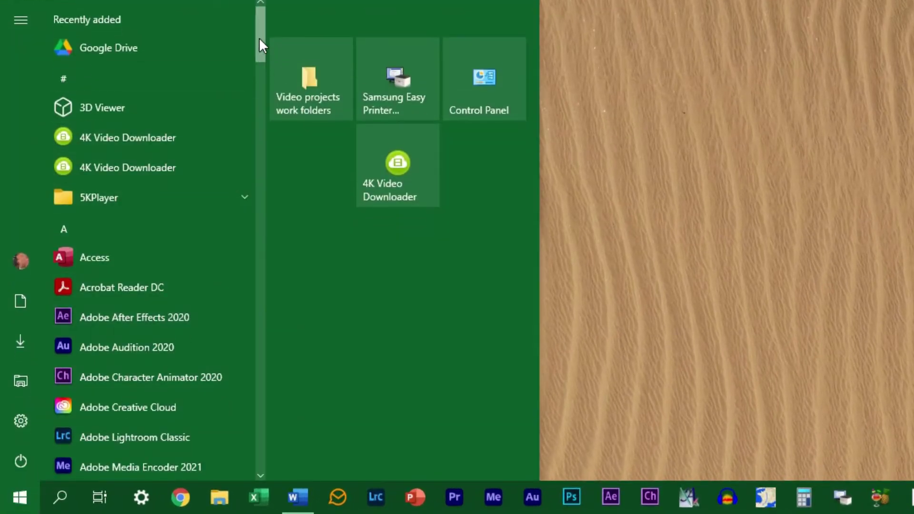
{"action": "mouse_move", "coordinate": [260, 37]}
{"action": "left_mouse_down"}
{"action": "mouse_move", "coordinate": [250, 164]}
{"action": "mouse_move", "coordinate": [262, 354]}
{"action": "mouse_move", "coordinate": [254, 365]}
{"action": "left_mouse_up"}
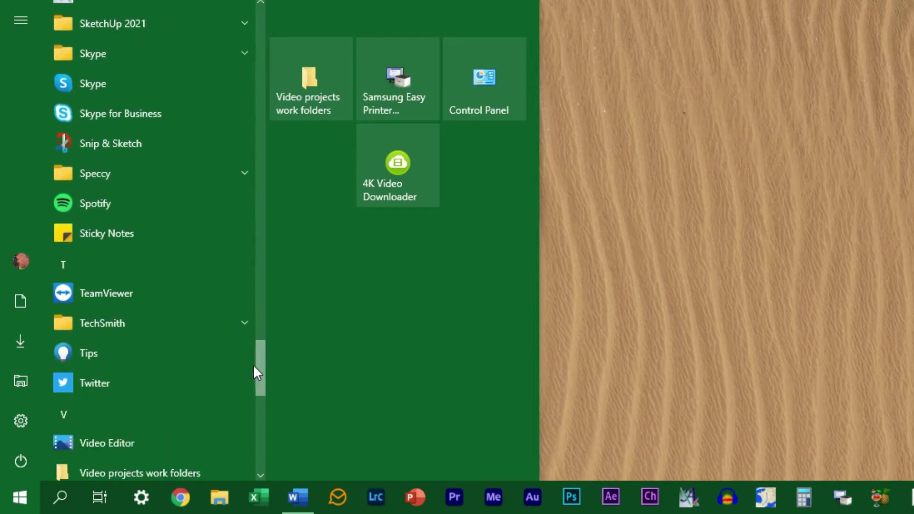
{"action": "left_click", "coordinate": [244, 174]}
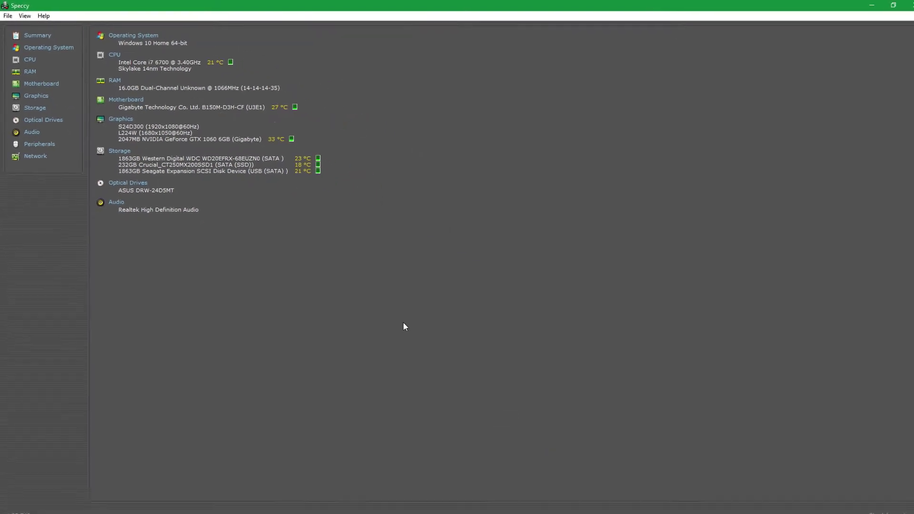
{"action": "left_click", "coordinate": [25, 16]}
{"action": "left_click", "coordinate": [48, 27]}
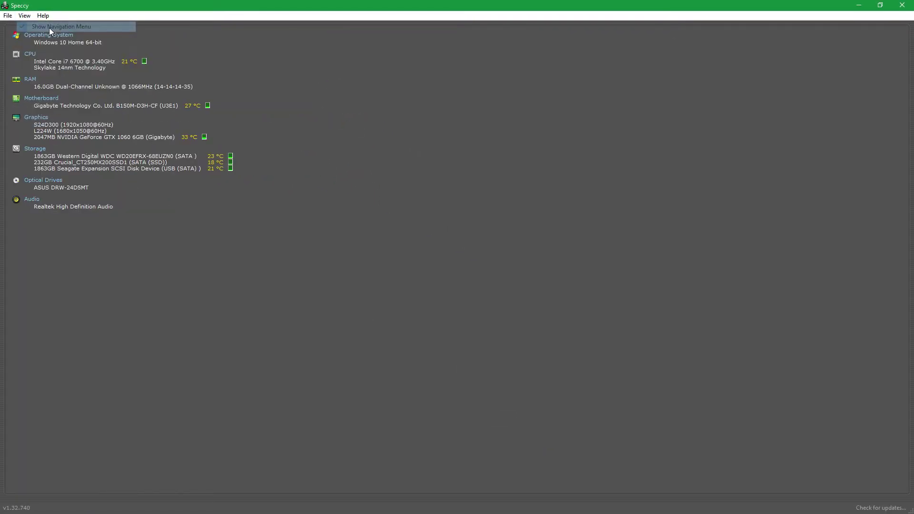
{"action": "left_click", "coordinate": [28, 18]}
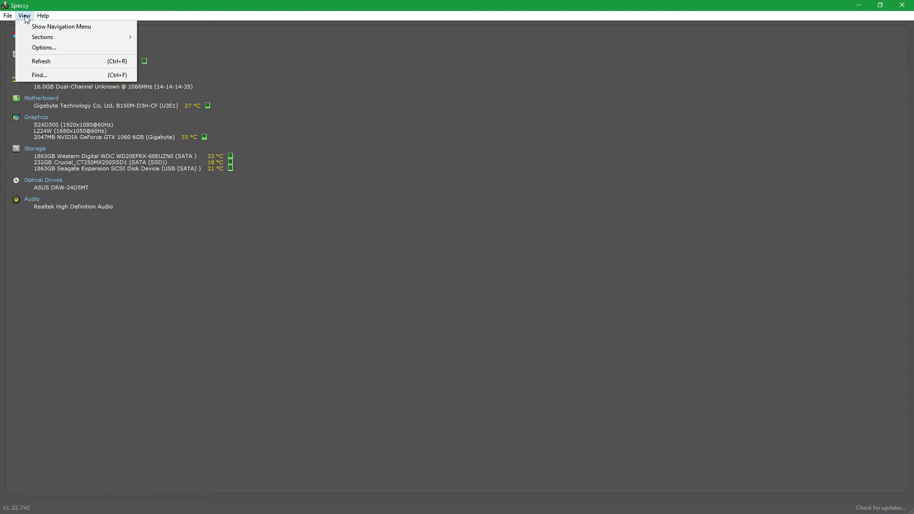
{"action": "left_click", "coordinate": [43, 28]}
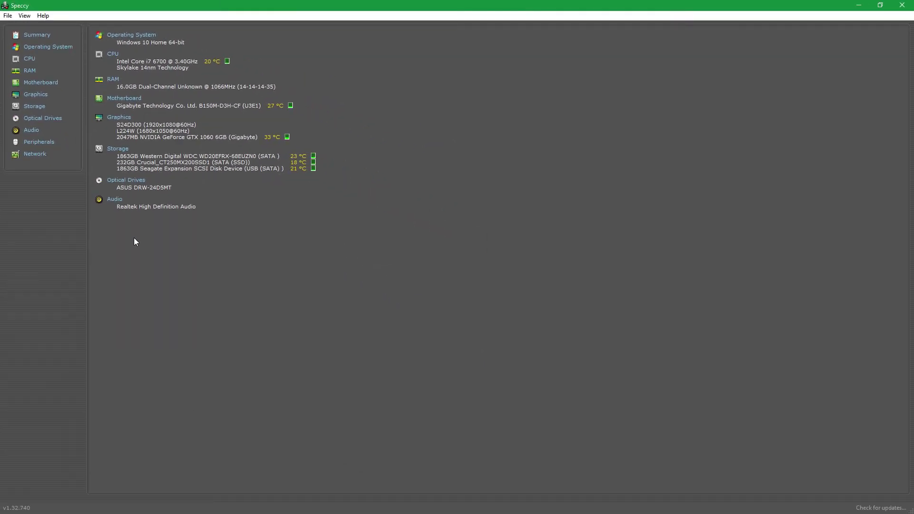
{"action": "left_click", "coordinate": [30, 59]}
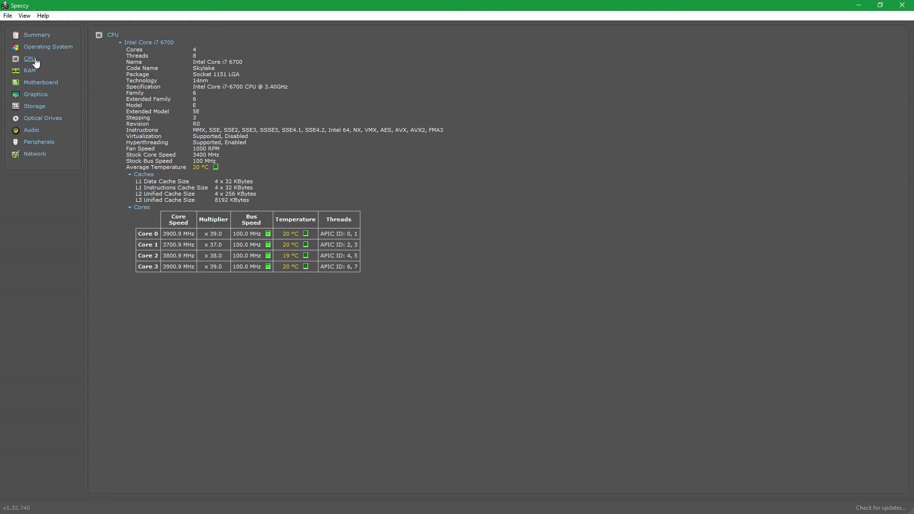
{"action": "left_click", "coordinate": [31, 74]}
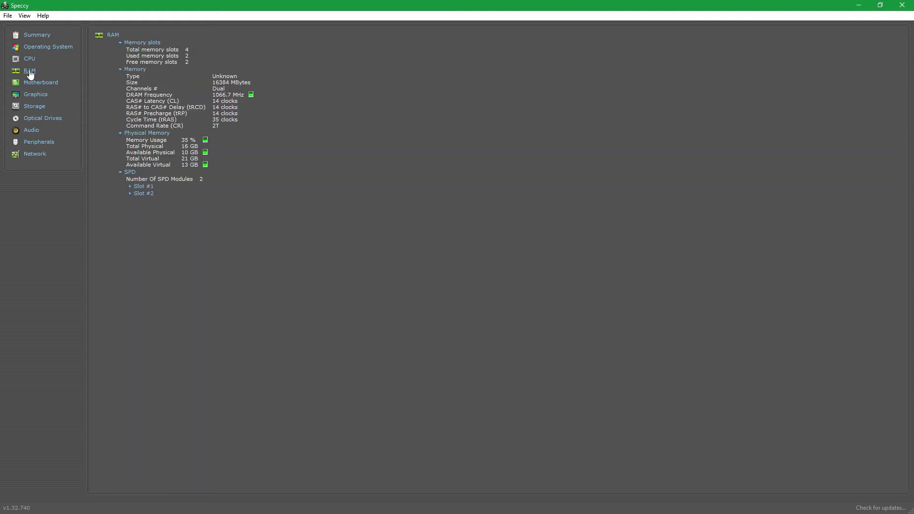
{"action": "left_click", "coordinate": [40, 109]}
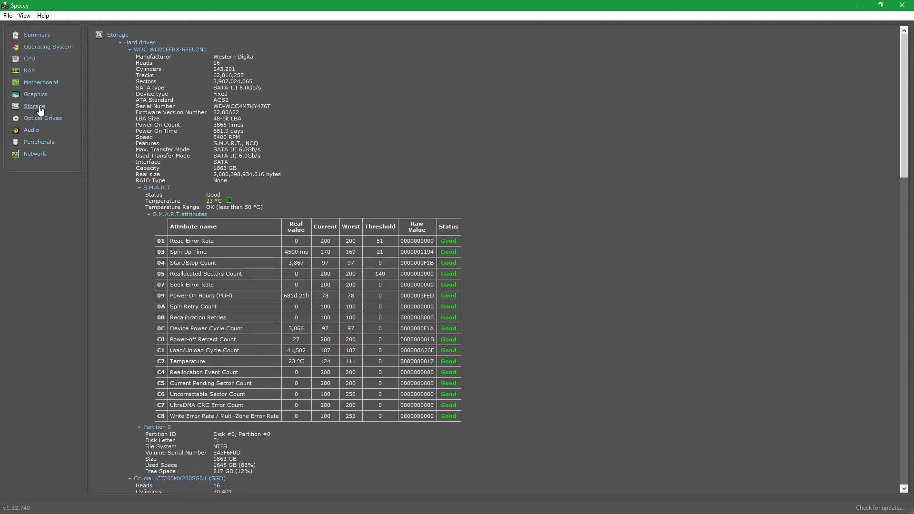
{"action": "left_click", "coordinate": [49, 47]}
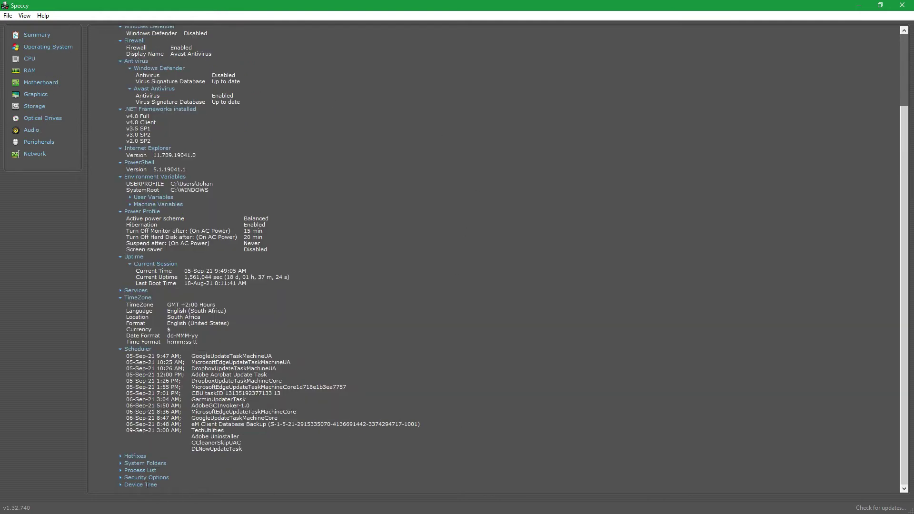
{"action": "left_click", "coordinate": [121, 478]}
{"action": "scroll", "coordinate": [489, 339], "scroll_direction": "down", "scroll_amount": 5}
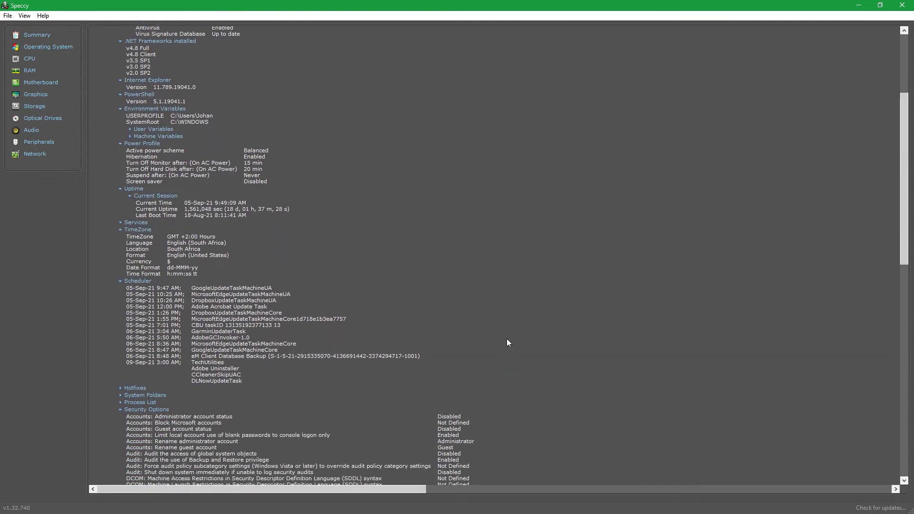
{"action": "left_click_drag", "start_coordinate": [908, 189], "coordinate": [884, 104]}
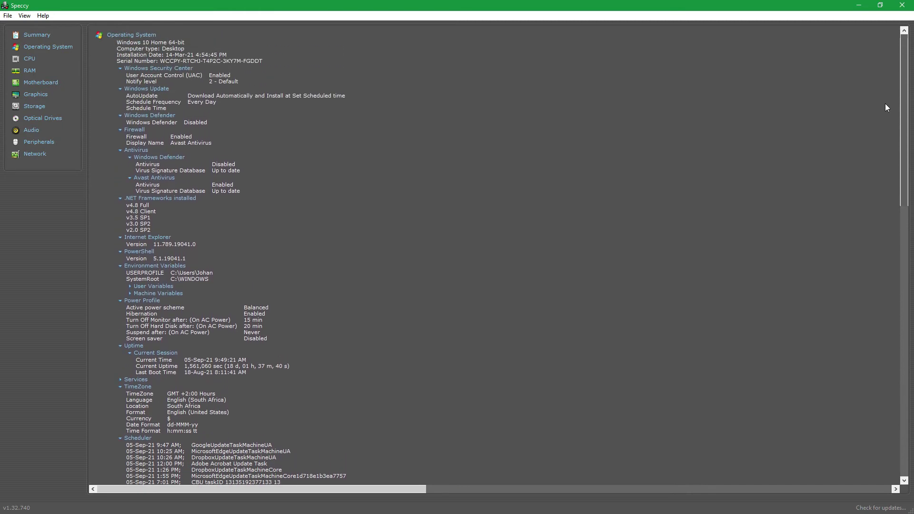
{"action": "left_click", "coordinate": [42, 35]}
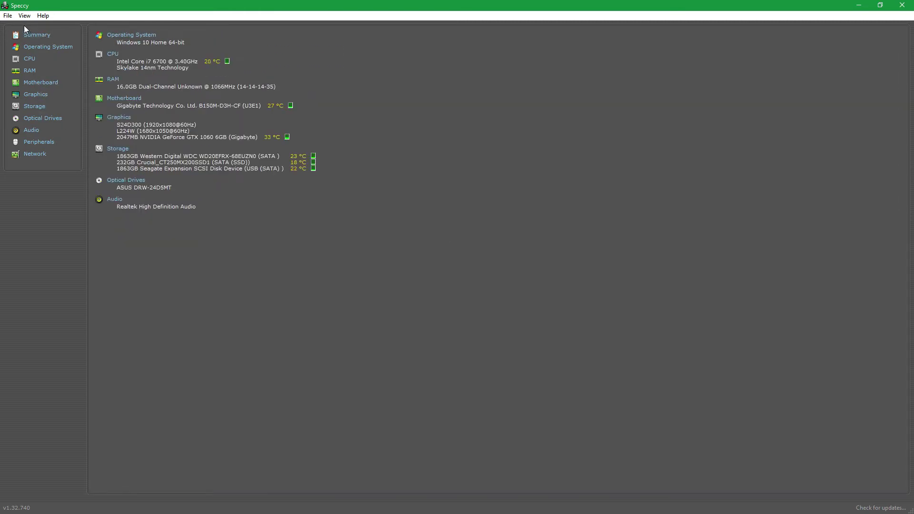
- Save a .speccy snapshot under its default name in Downloads and confirm it was created
{"action": "left_click", "coordinate": [7, 16]}
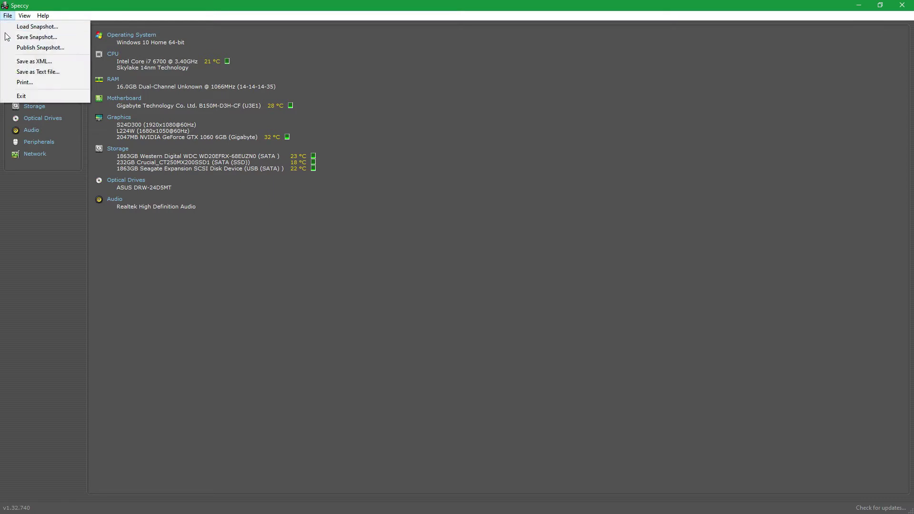
{"action": "left_click", "coordinate": [36, 38]}
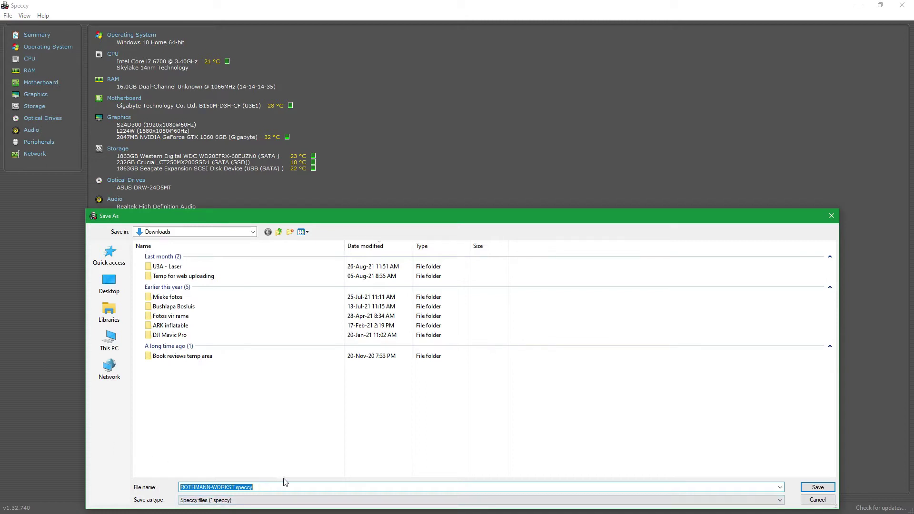
{"action": "left_click", "coordinate": [817, 488]}
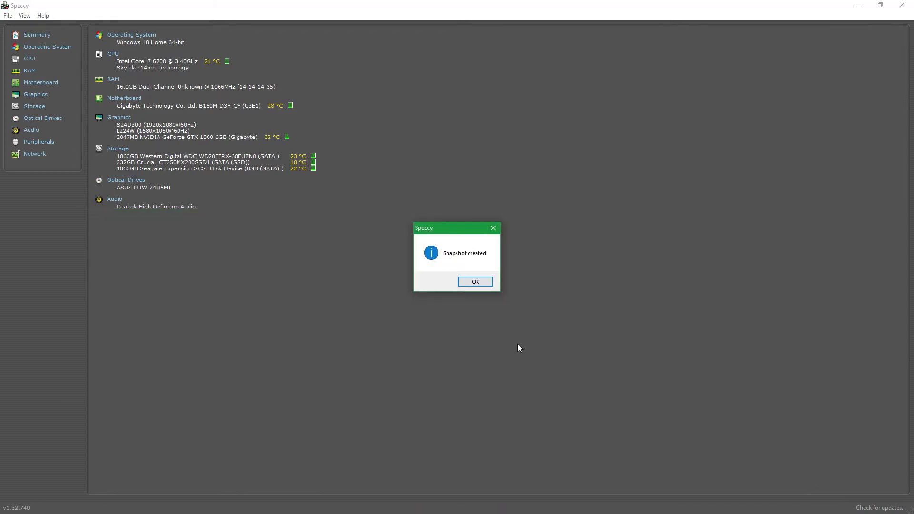
{"action": "left_click", "coordinate": [476, 283]}
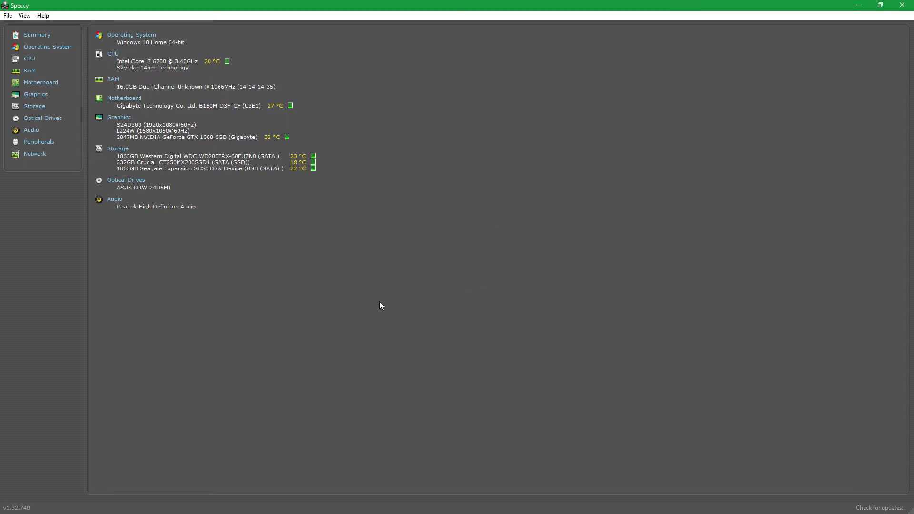
{"action": "left_click", "coordinate": [7, 16]}
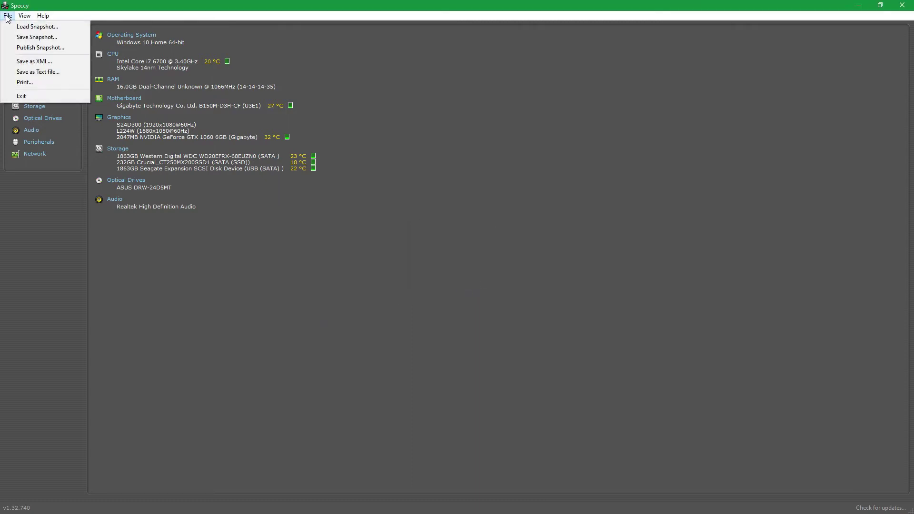
{"action": "left_click", "coordinate": [27, 29]}
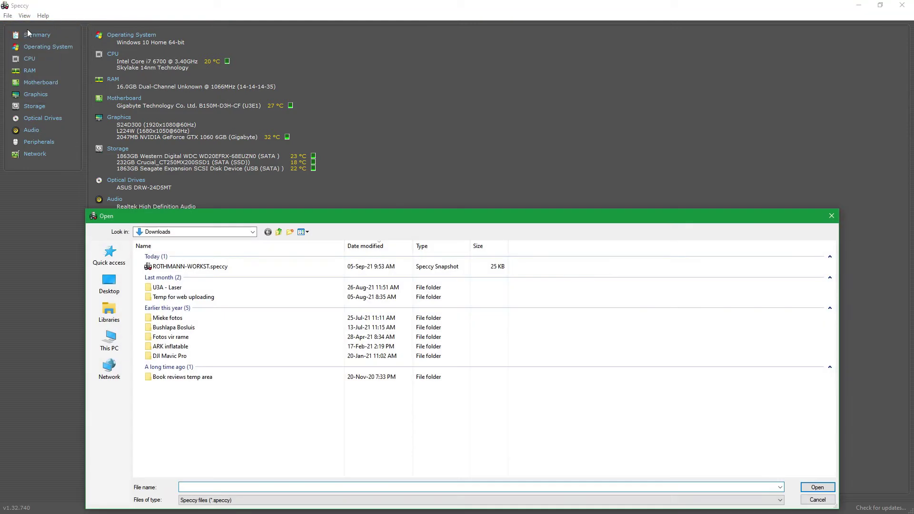
{"action": "left_click", "coordinate": [224, 267]}
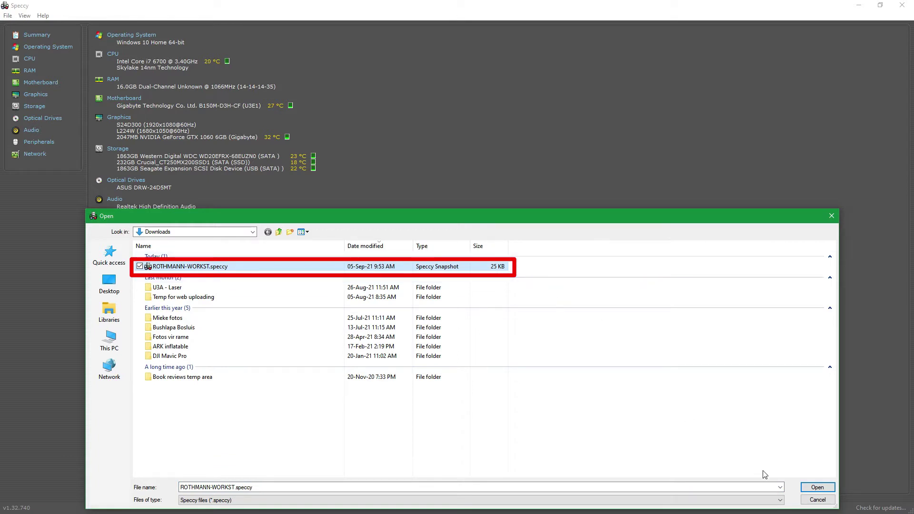
{"action": "left_click", "coordinate": [817, 487]}
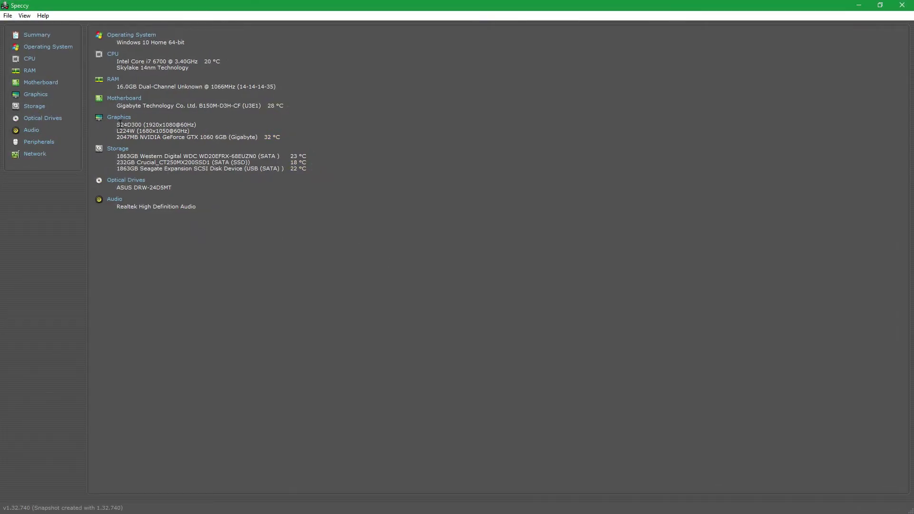
{"action": "left_click", "coordinate": [121, 117]}
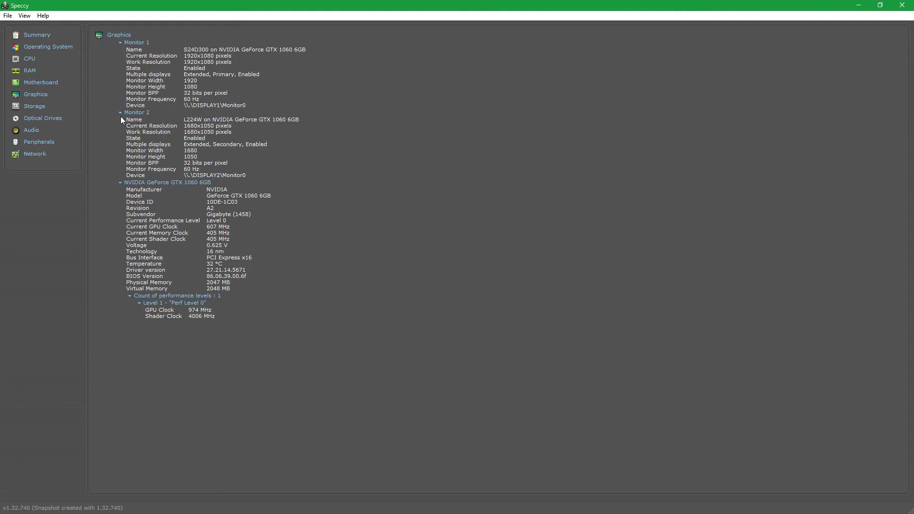
{"action": "left_click", "coordinate": [38, 35]}
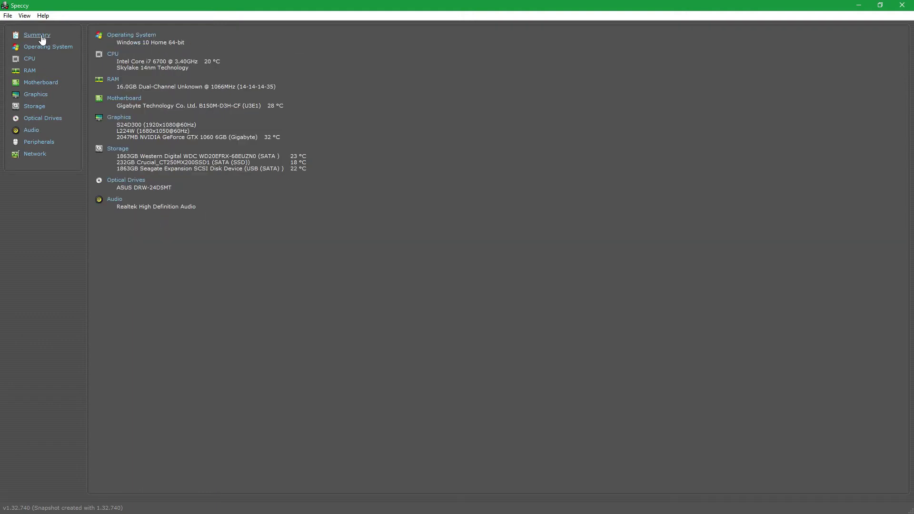
{"action": "left_click", "coordinate": [117, 149]}
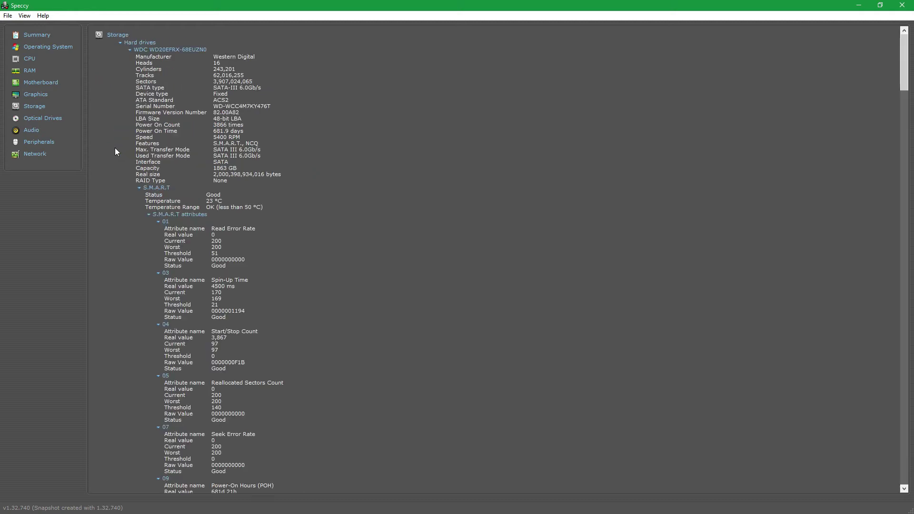
{"action": "left_click", "coordinate": [44, 39]}
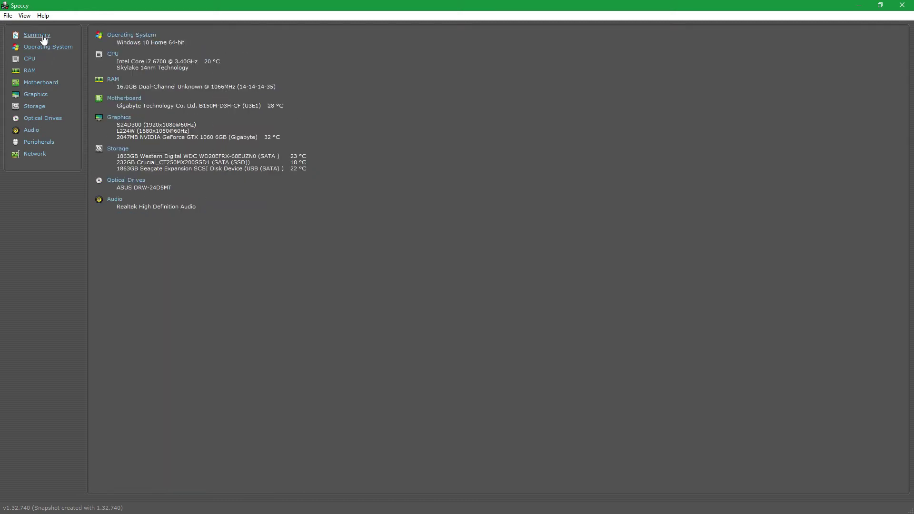
{"action": "left_click", "coordinate": [903, 6]}
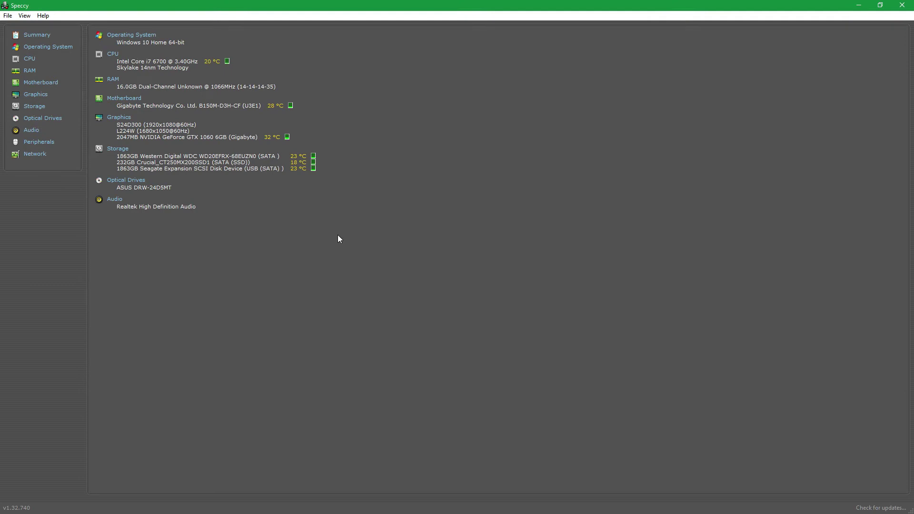
- Use File > Save as Text file to save the default-named .txt report into Downloads
{"action": "left_click", "coordinate": [7, 16]}
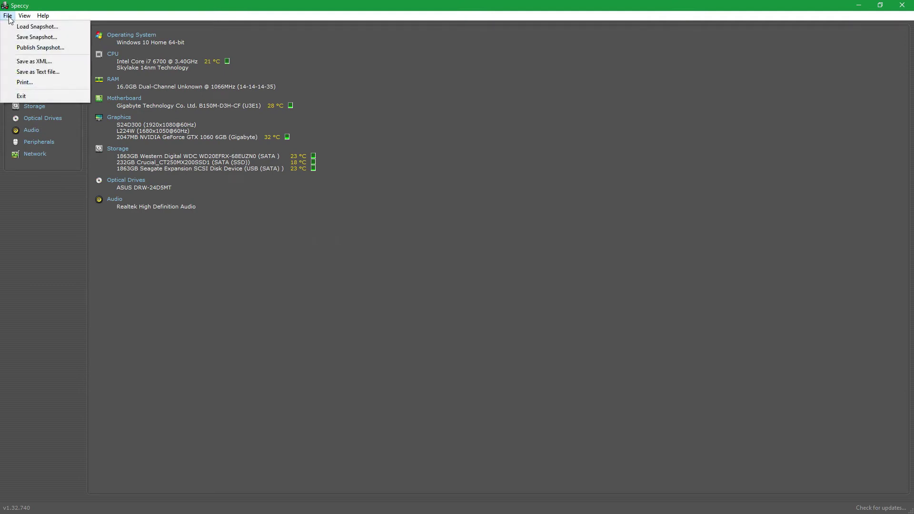
{"action": "left_click", "coordinate": [36, 72]}
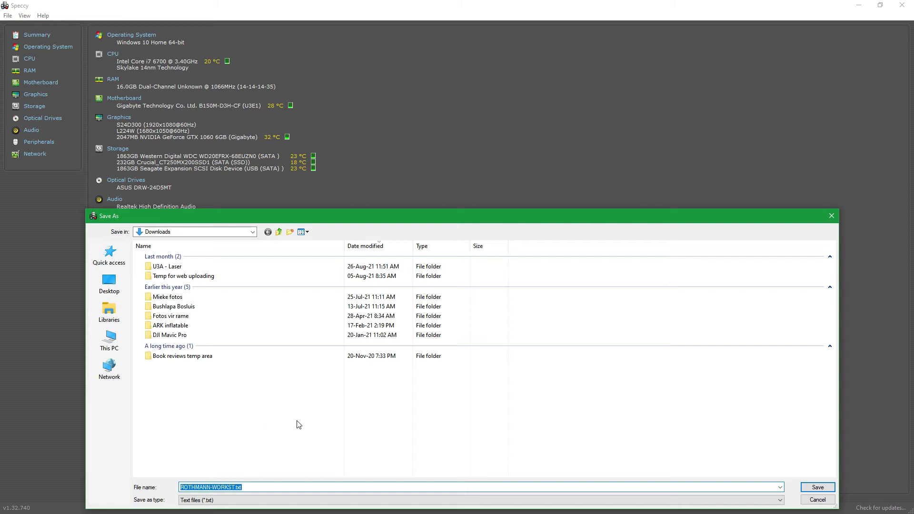
{"action": "left_click", "coordinate": [817, 488]}
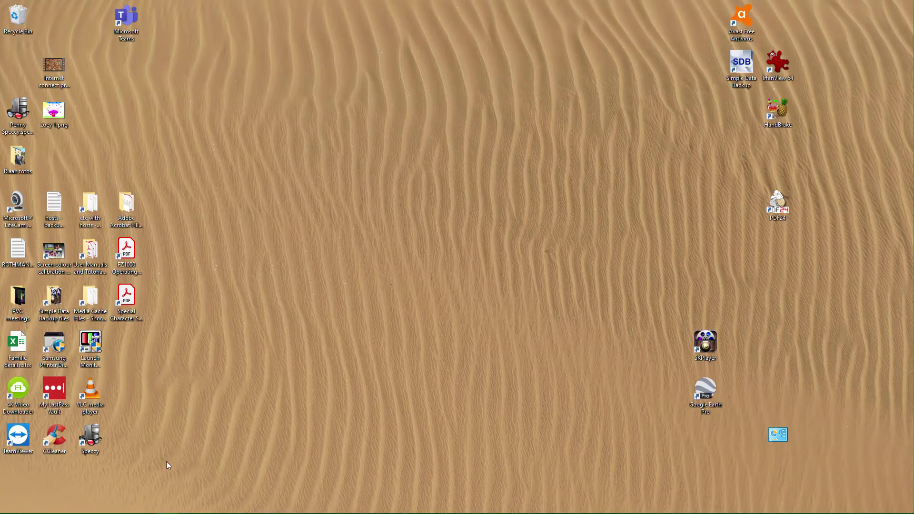
- Open the 132 KB .txt report from Downloads in Notepad, review it, then close it
{"action": "mouse_move", "coordinate": [129, 507]}
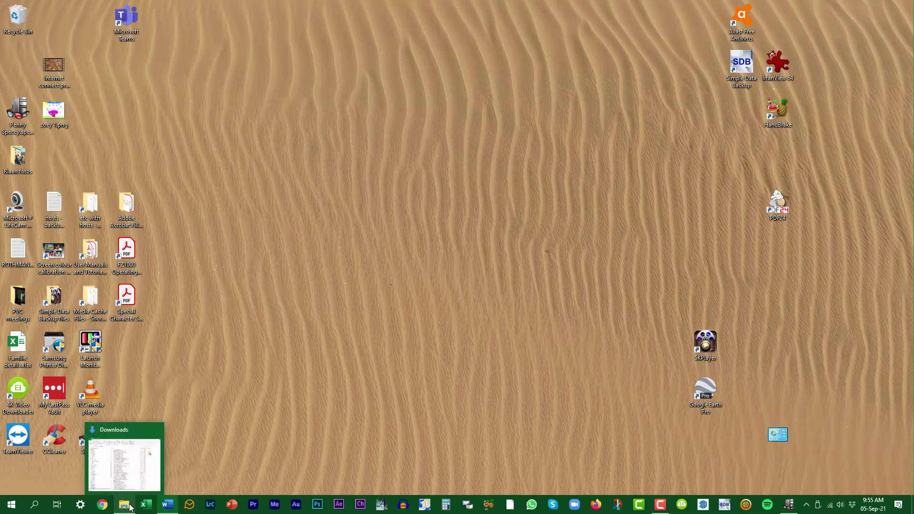
{"action": "left_click", "coordinate": [140, 436]}
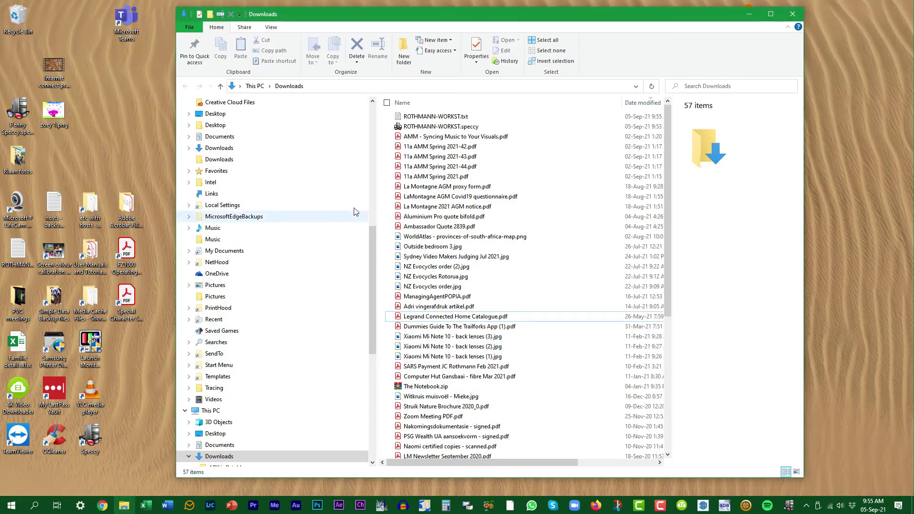
{"action": "left_click", "coordinate": [501, 121]}
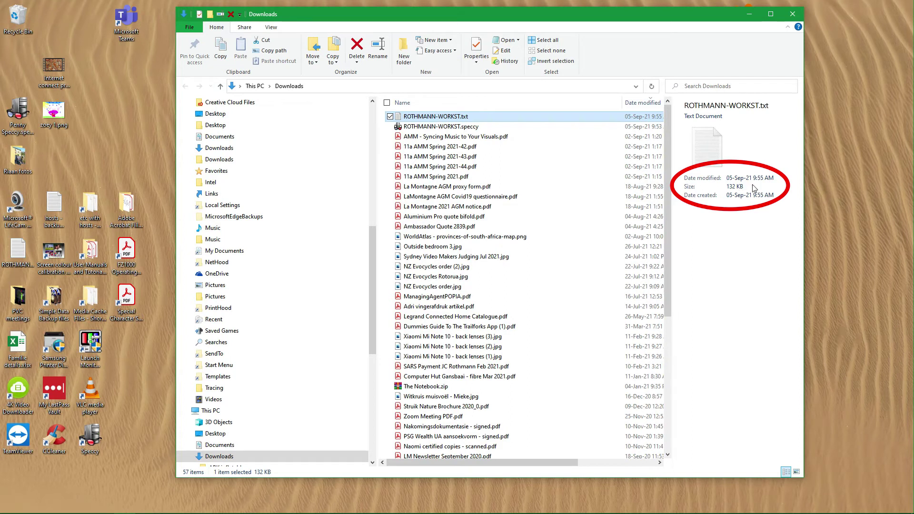
{"action": "right_click", "coordinate": [525, 117]}
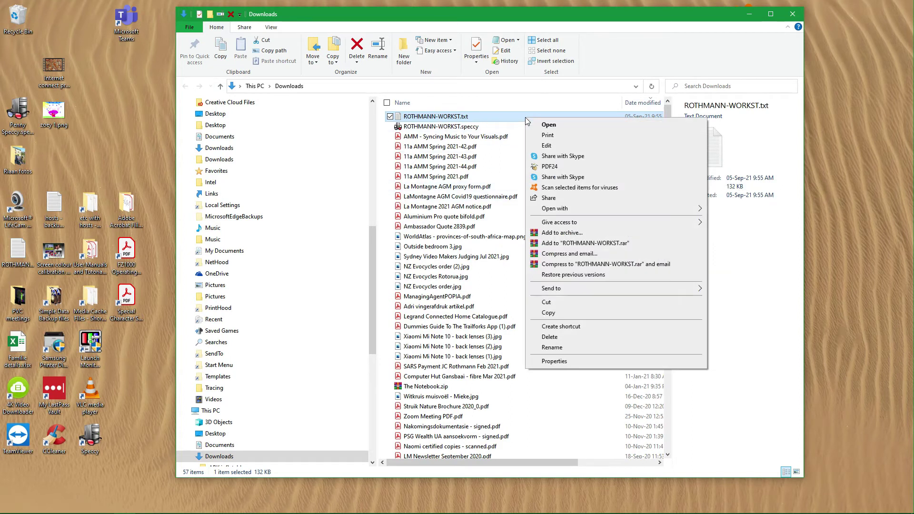
{"action": "left_click", "coordinate": [551, 126]}
{"action": "mouse_move", "coordinate": [757, 173]}
{"action": "left_mouse_down"}
{"action": "mouse_move", "coordinate": [760, 190]}
{"action": "mouse_move", "coordinate": [758, 176]}
{"action": "left_mouse_up"}
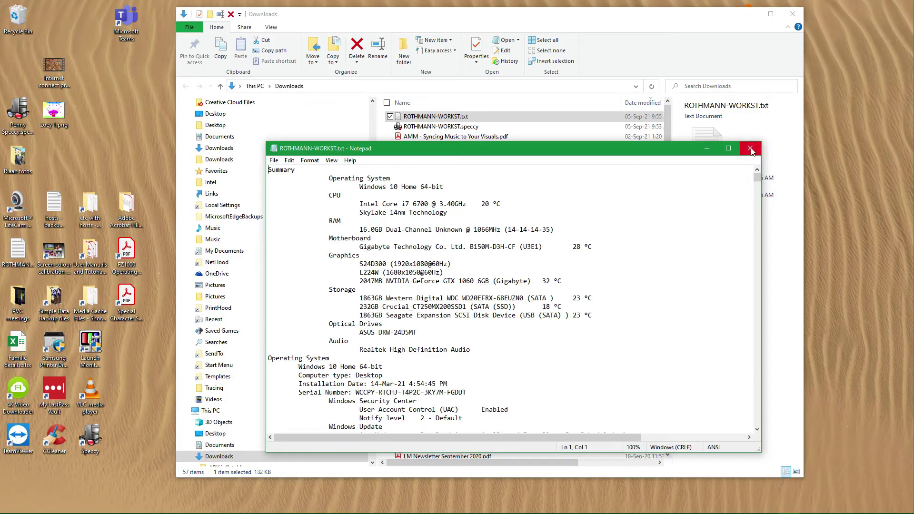
{"action": "left_click", "coordinate": [751, 151]}
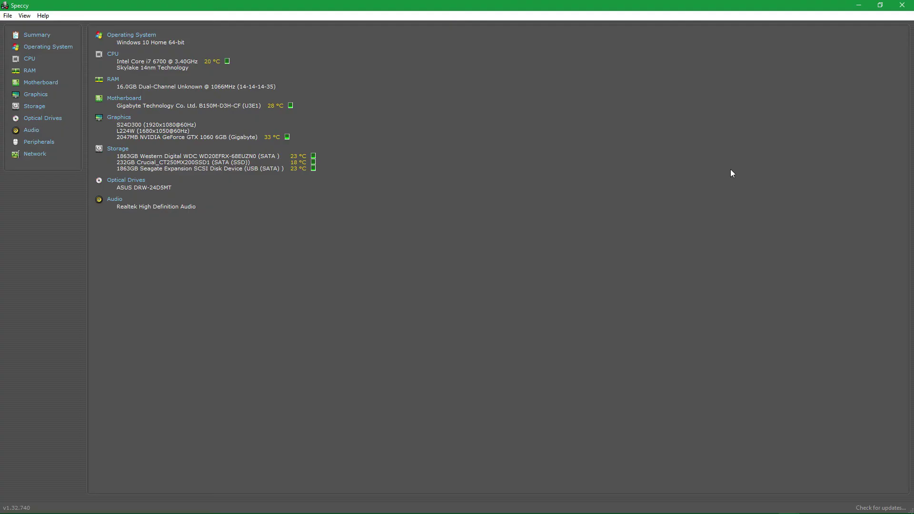
- Exit Speccy through the File menu
{"action": "left_click", "coordinate": [7, 17]}
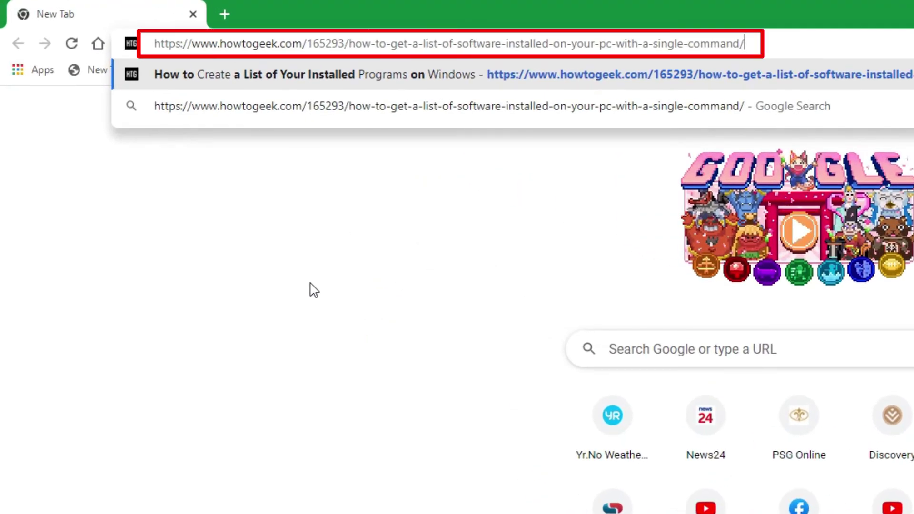
- Load the How-To Geek article and reveal its full PowerShell Get-ItemProperty command
{"action": "key", "text": "Return"}
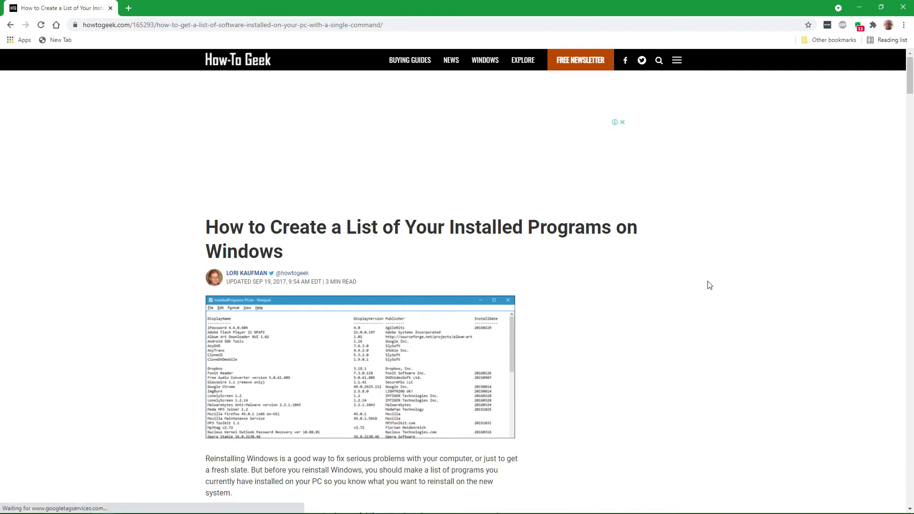
{"action": "left_click_drag", "start_coordinate": [910, 87], "coordinate": [910, 88]}
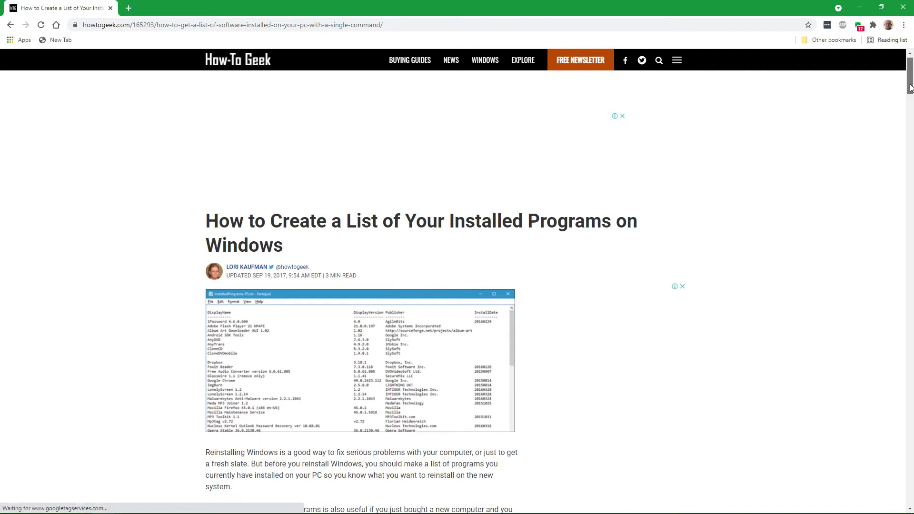
{"action": "scroll", "coordinate": [910, 88], "scroll_direction": "down", "scroll_amount": 2}
{"action": "left_click", "coordinate": [682, 191]}
{"action": "scroll", "coordinate": [684, 139], "scroll_direction": "down", "scroll_amount": 1}
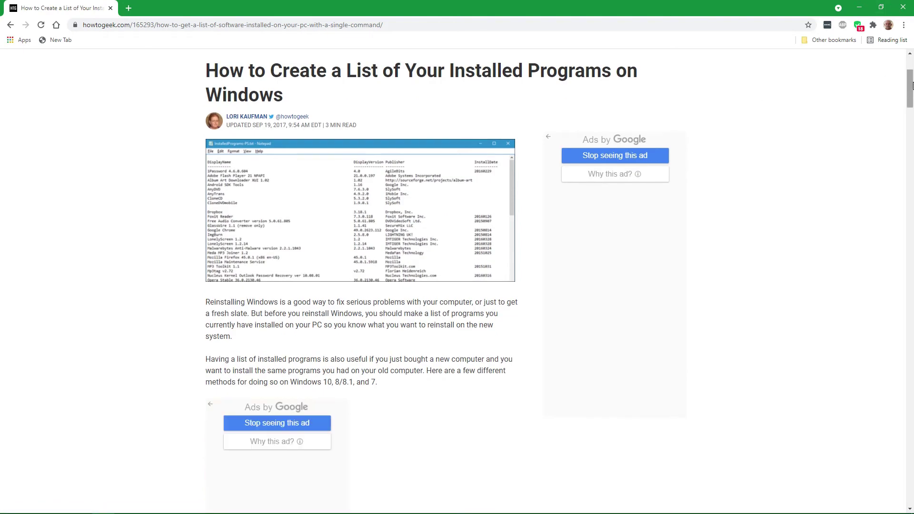
{"action": "scroll", "coordinate": [911, 87], "scroll_direction": "down", "scroll_amount": 10}
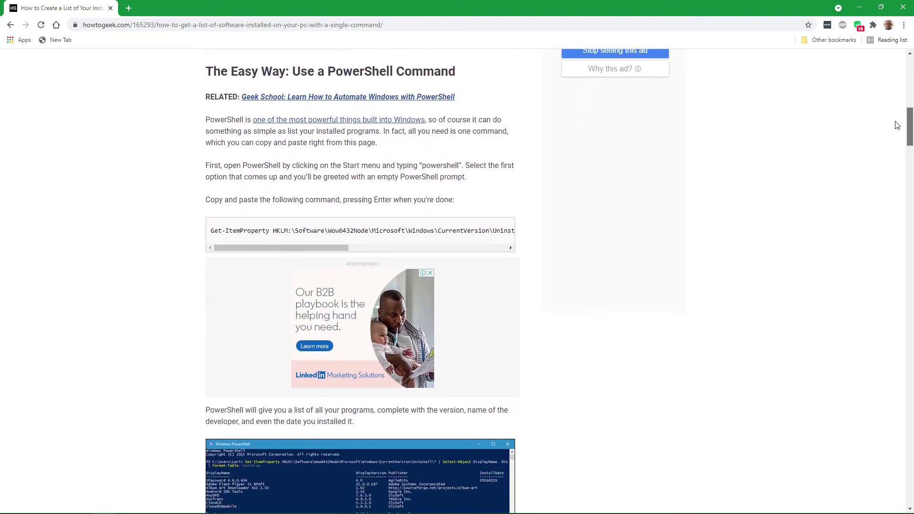
{"action": "left_click", "coordinate": [684, 125]}
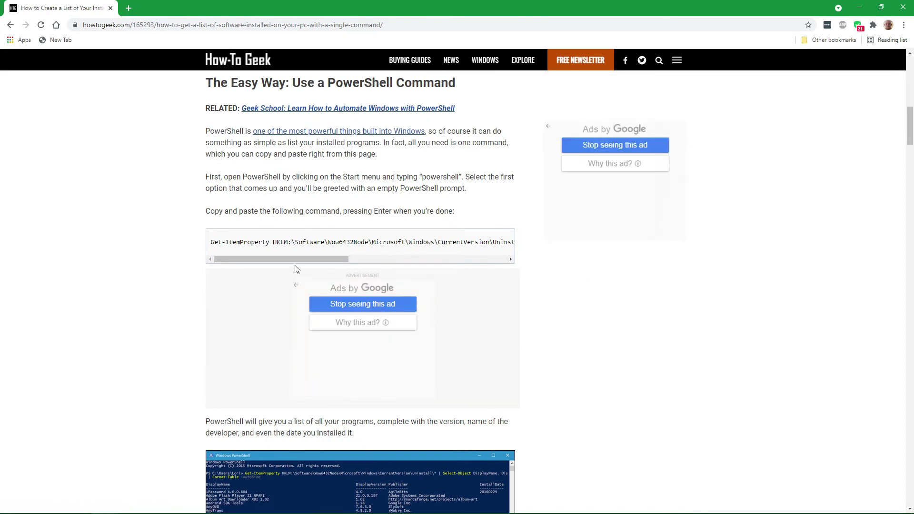
{"action": "left_click_drag", "start_coordinate": [285, 260], "coordinate": [451, 273]}
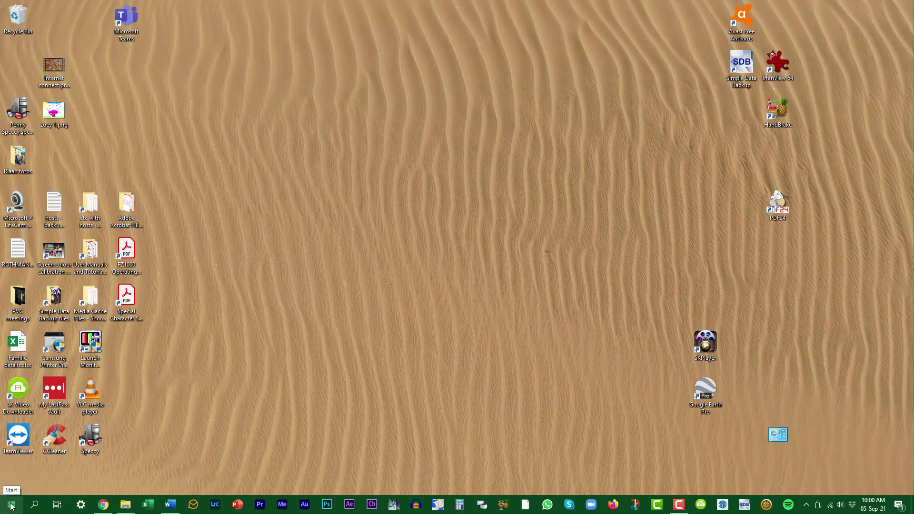
- Launch Windows PowerShell and run the Get-ItemProperty command that writes SoftwareListPS.txt to Downloads
{"action": "left_click", "coordinate": [12, 504]}
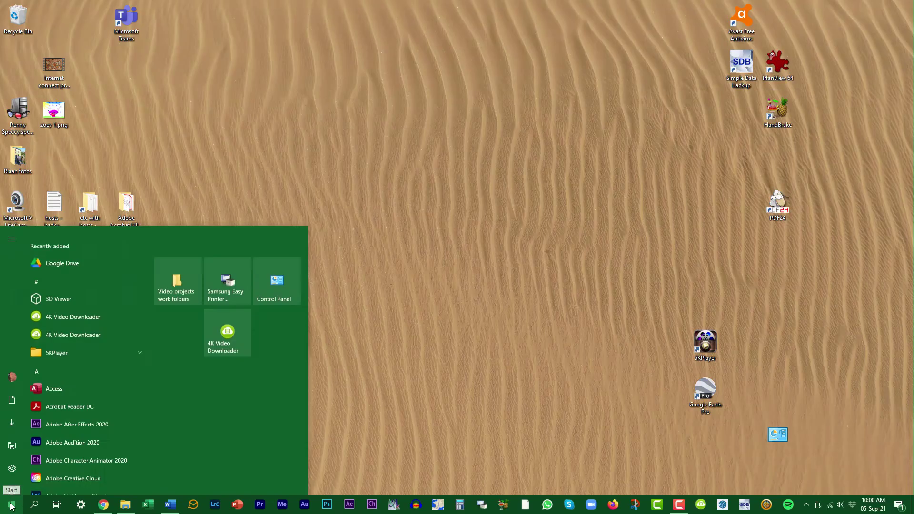
{"action": "type", "text": "pow"}
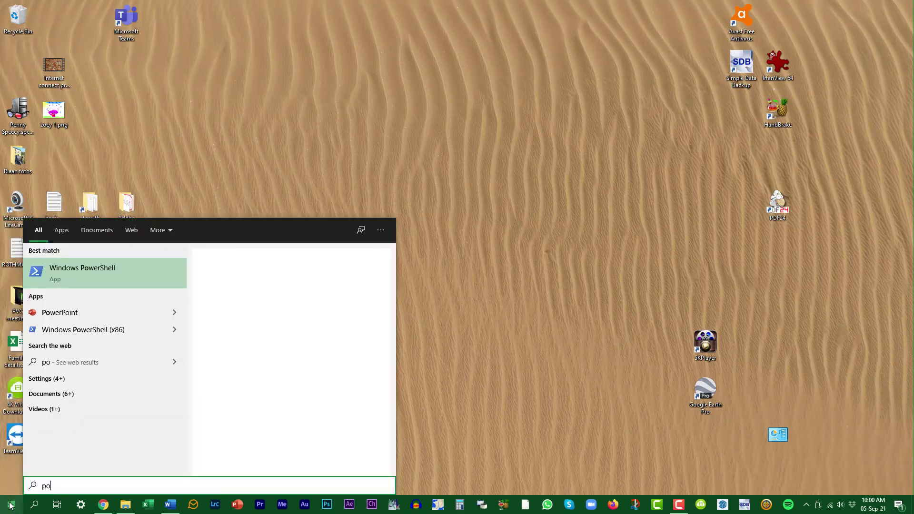
{"action": "left_click", "coordinate": [122, 276]}
{"action": "type", "text": "Get-ItemProperty HKLM:\\Software\\Wow6432Node\\Microsoft\\Windows\\CurrentVersion\\Uninstall\\* | Select-Object DisplayName, DisplayVersion, Publisher, InstallDate | Format-Table -AutoSize > e:\\johan\\downloads\\SoftwareListPS.txt"}
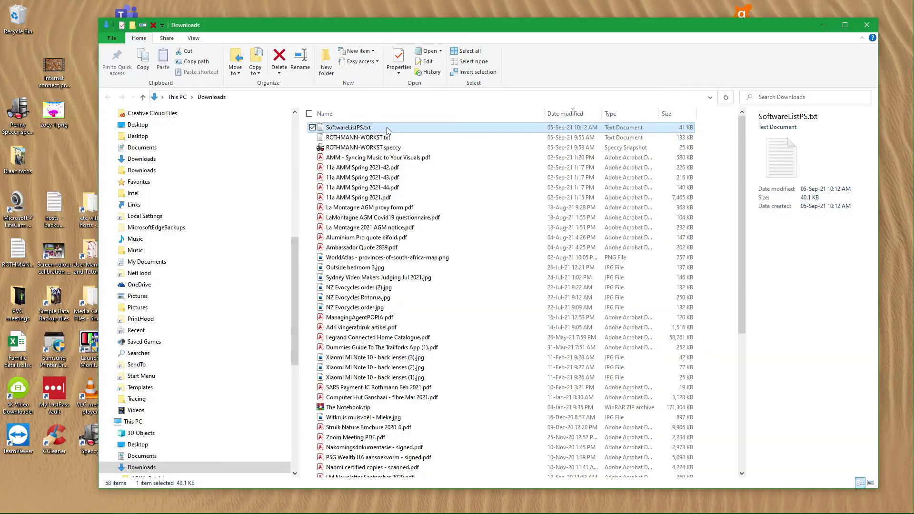
- Open SoftwareListPS.txt from Downloads in Notepad and enlarge the window to show the full program list
{"action": "right_click", "coordinate": [384, 126]}
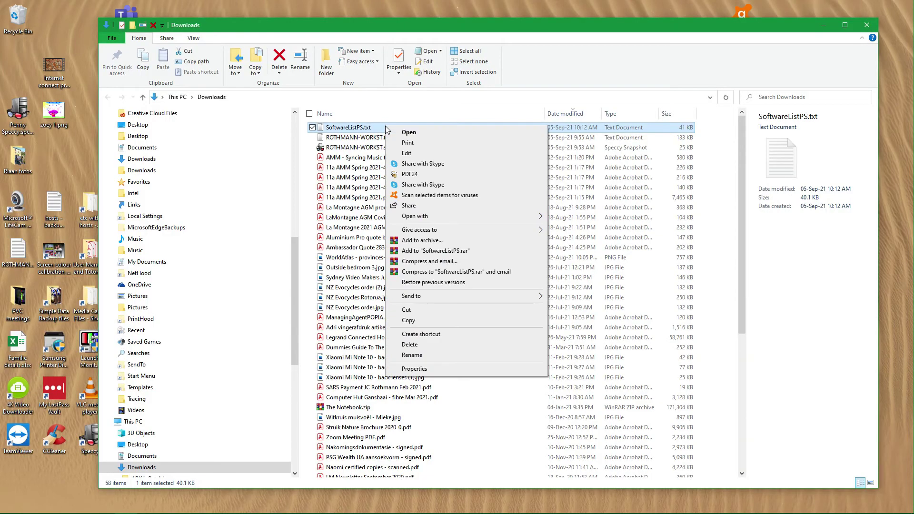
{"action": "left_click", "coordinate": [413, 133]}
{"action": "left_click_drag", "start_coordinate": [413, 148], "coordinate": [367, 66]}
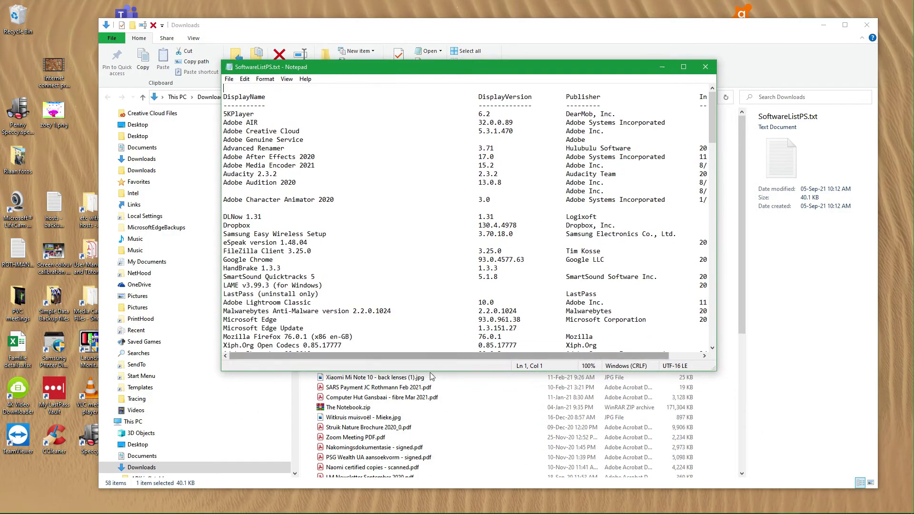
{"action": "left_click_drag", "start_coordinate": [448, 371], "coordinate": [446, 458]}
{"action": "left_click_drag", "start_coordinate": [716, 295], "coordinate": [827, 276]}
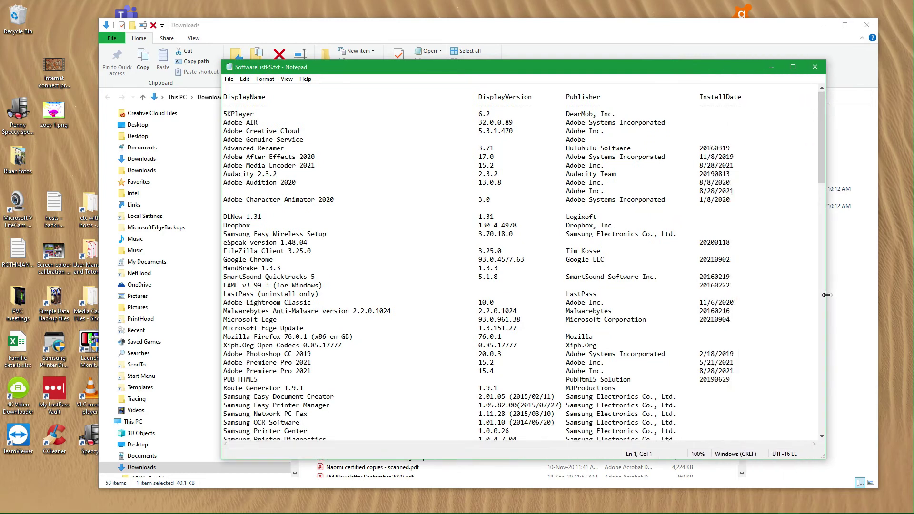
{"action": "left_click_drag", "start_coordinate": [821, 161], "coordinate": [770, 336]}
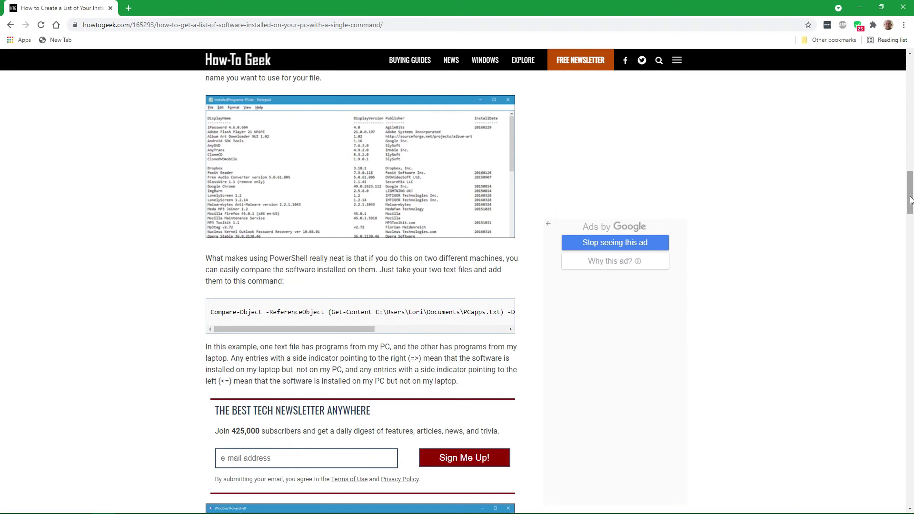
- Read How-To Geek's CCleaner method through the Save As and File Explorer screenshots, dismissing the ad
{"action": "scroll", "coordinate": [909, 207], "scroll_direction": "down", "scroll_amount": 1}
{"action": "left_click_drag", "start_coordinate": [909, 207], "coordinate": [902, 252]}
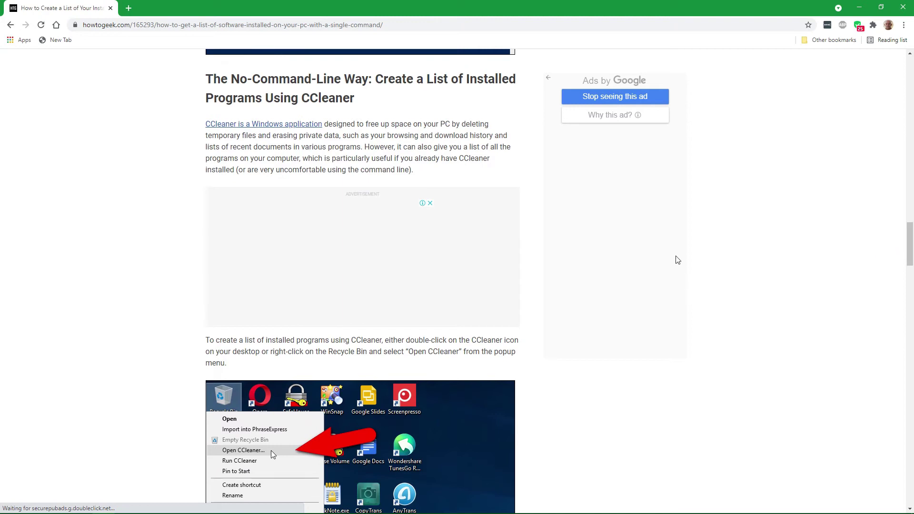
{"action": "left_click", "coordinate": [430, 204]}
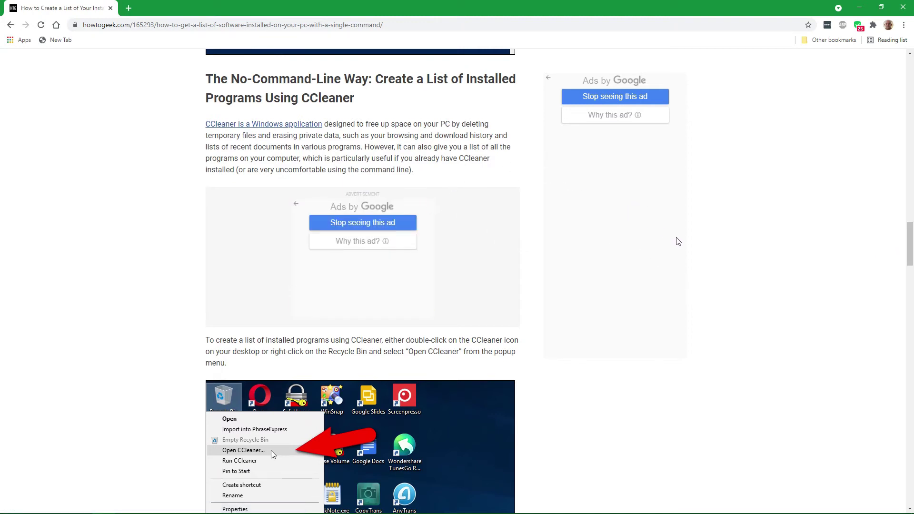
{"action": "left_click_drag", "start_coordinate": [909, 238], "coordinate": [894, 310]}
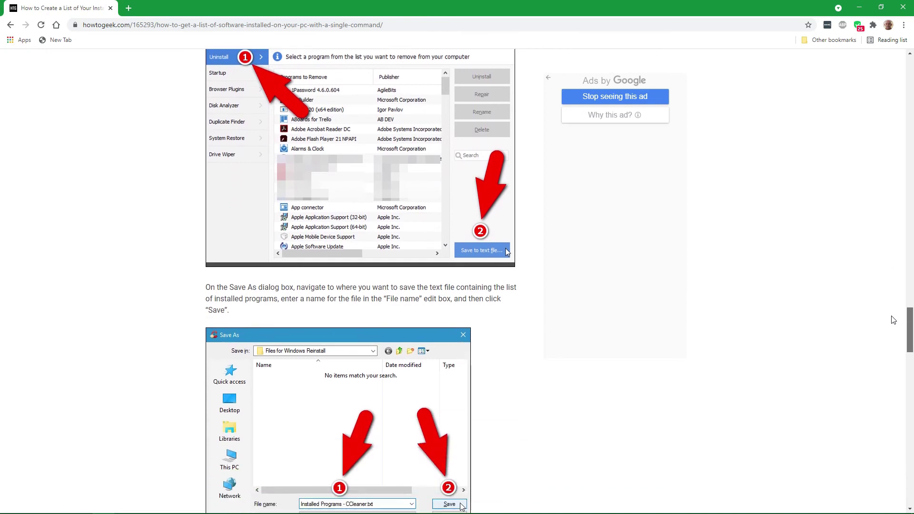
{"action": "scroll", "coordinate": [894, 320], "scroll_direction": "down", "scroll_amount": 5}
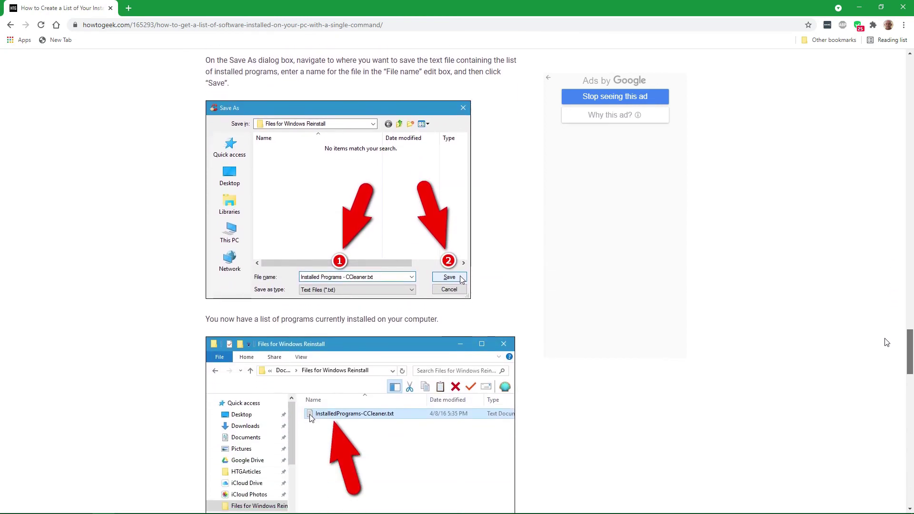
{"action": "scroll", "coordinate": [887, 343], "scroll_direction": "down", "scroll_amount": 3}
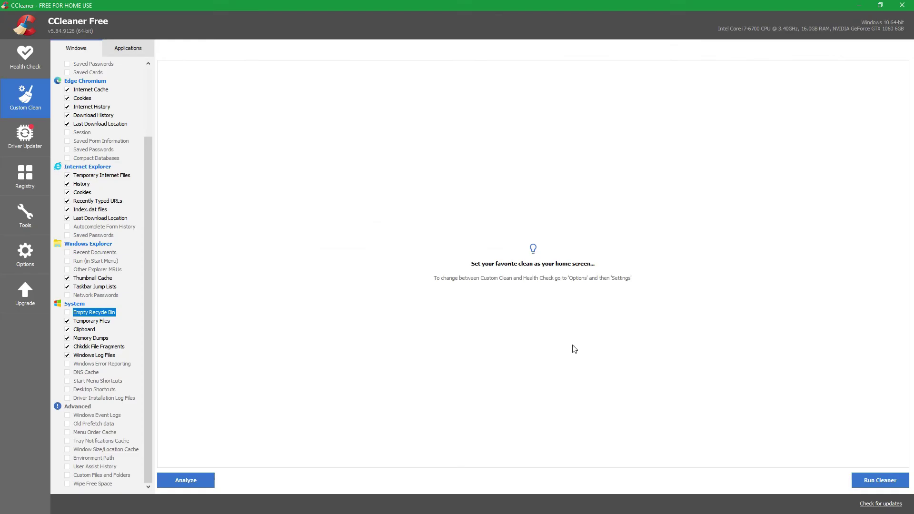
- Save CCleaner's Uninstall program list as CCleaner install.txt in Documents, then restore the window down
{"action": "left_click", "coordinate": [27, 214]}
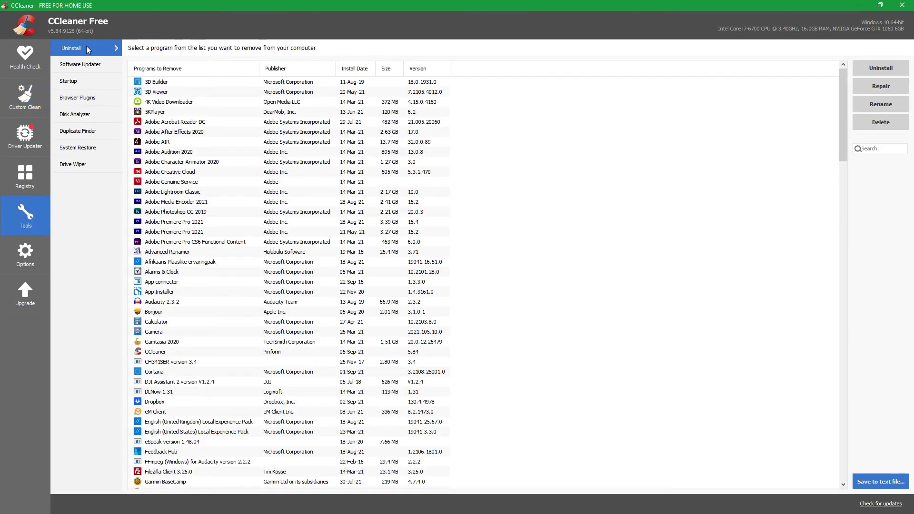
{"action": "left_click", "coordinate": [880, 483]}
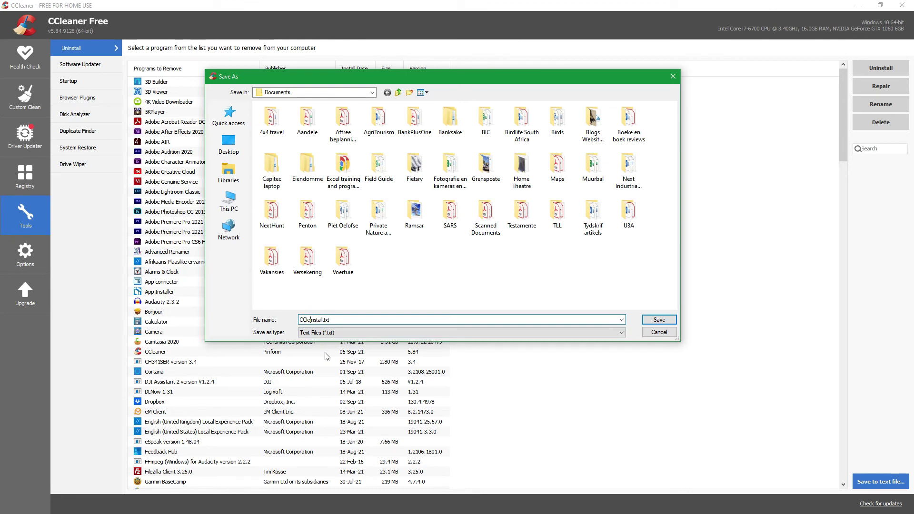
{"action": "left_click", "coordinate": [659, 320]}
{"action": "left_click", "coordinate": [880, 5]}
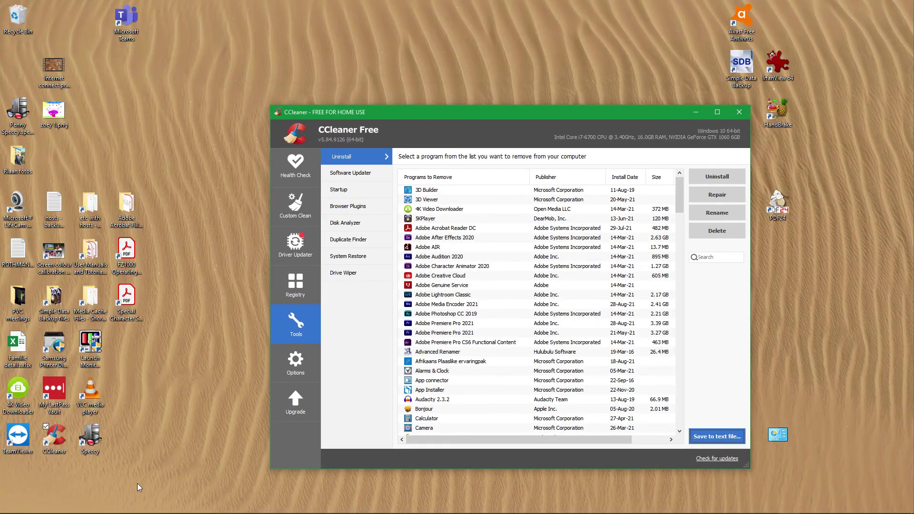
- Open CCleaner install.txt from the Documents folder on drive E via File Explorer's jump list
{"action": "mouse_move", "coordinate": [128, 505]}
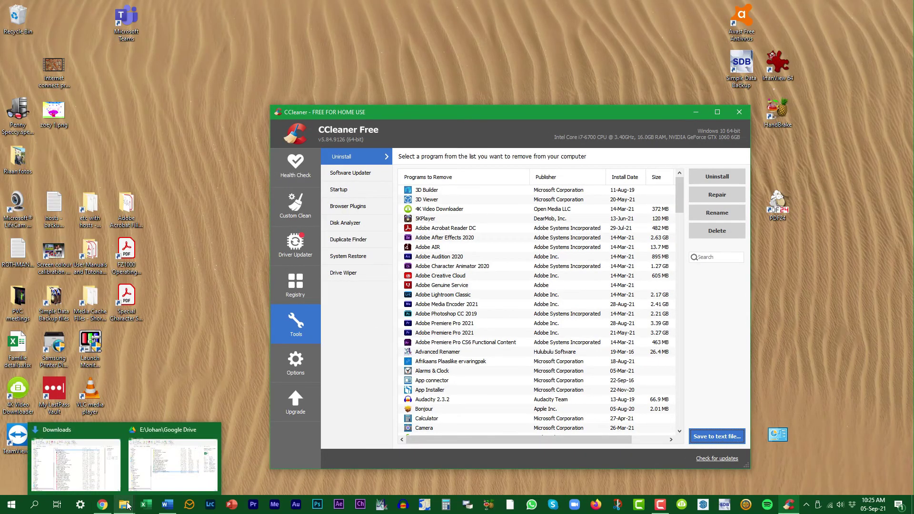
{"action": "right_click", "coordinate": [128, 505]}
{"action": "left_click", "coordinate": [124, 457]}
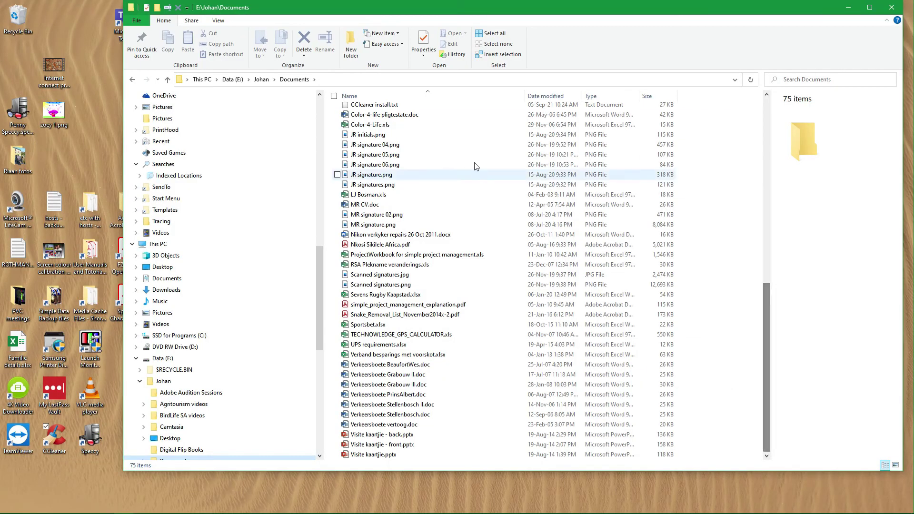
{"action": "double_click", "coordinate": [434, 107]}
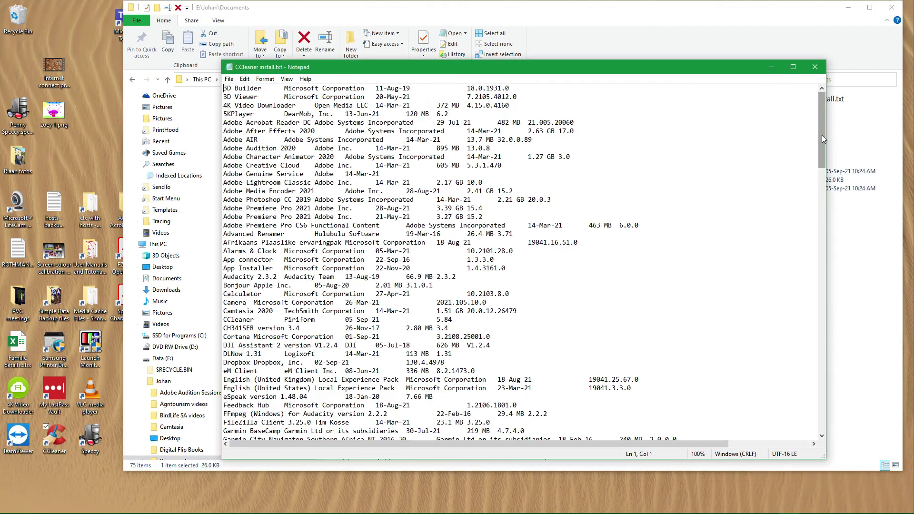
{"action": "left_click_drag", "start_coordinate": [821, 138], "coordinate": [800, 129]}
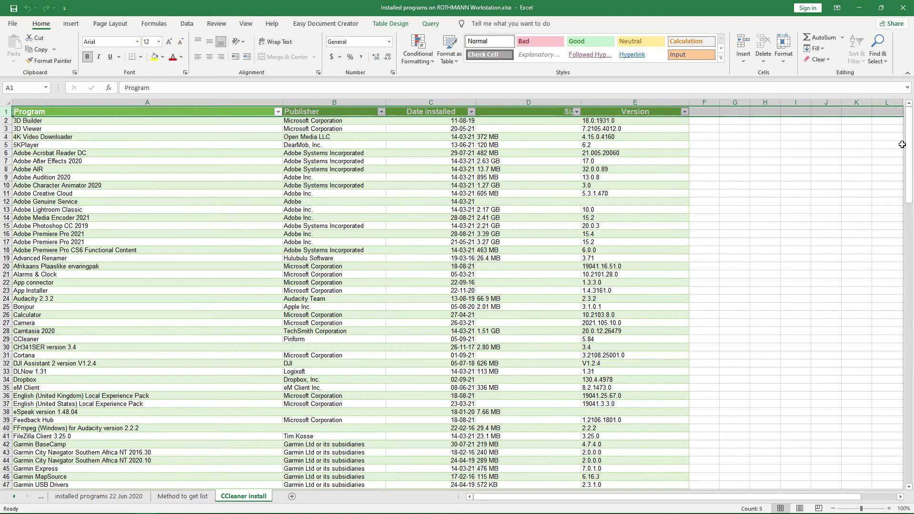
{"action": "left_click_drag", "start_coordinate": [910, 150], "coordinate": [883, 378]}
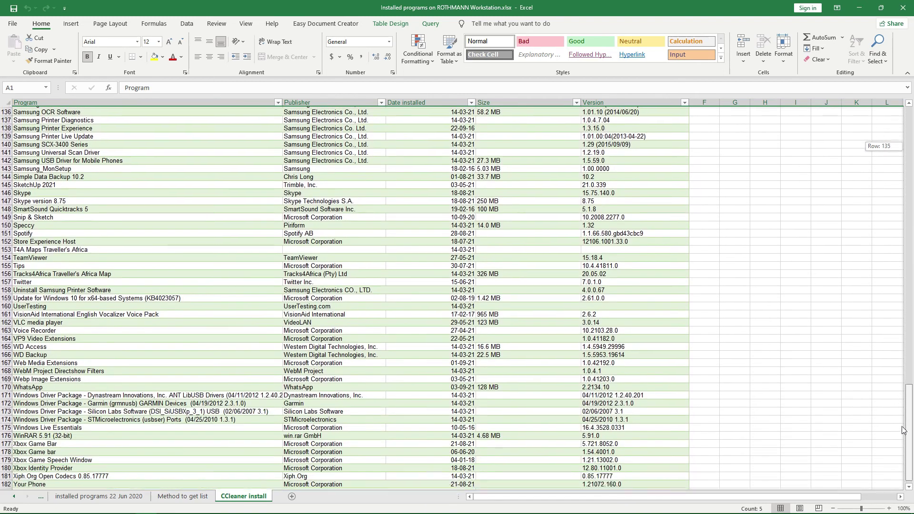
{"action": "left_click_drag", "start_coordinate": [904, 431], "coordinate": [907, 440]}
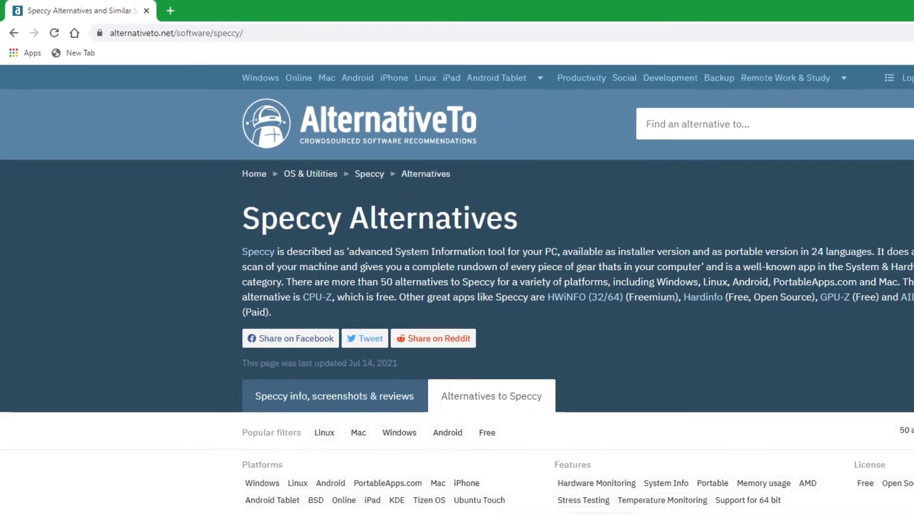
- Scroll through AlternativeTo's Speccy alternatives, from CPU-Z and HWiNFO down to AIDA64, Neofetch and CPU-X
{"action": "scroll", "coordinate": [812, 228], "scroll_direction": "down", "scroll_amount": 2}
{"action": "scroll", "coordinate": [813, 230], "scroll_direction": "down", "scroll_amount": 2}
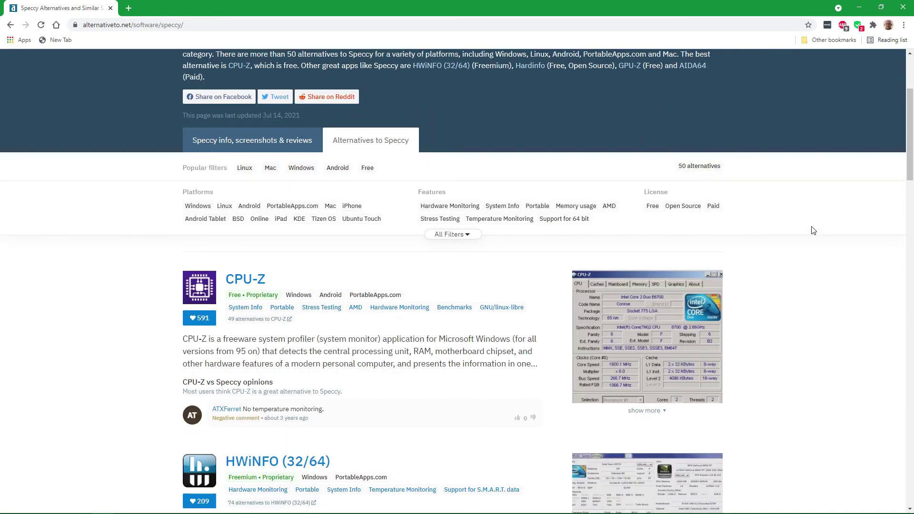
{"action": "scroll", "coordinate": [813, 230], "scroll_direction": "down", "scroll_amount": 6}
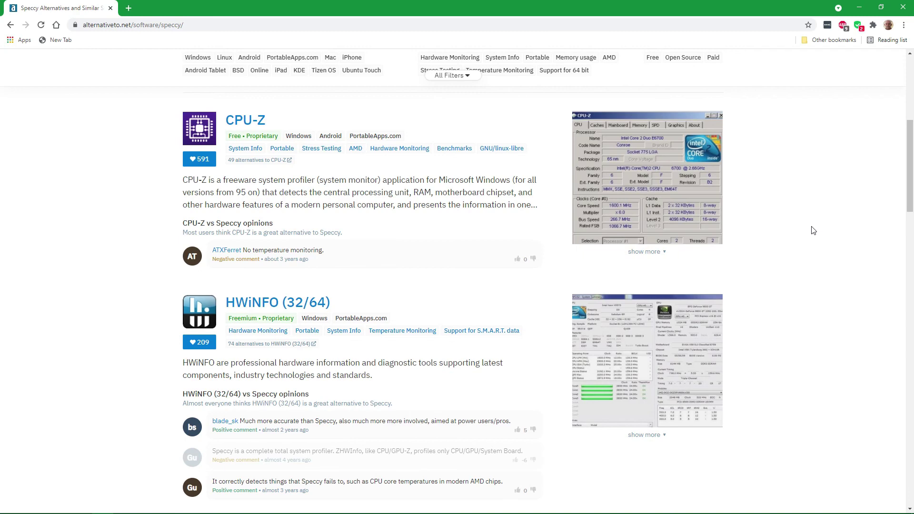
{"action": "scroll", "coordinate": [813, 230], "scroll_direction": "down", "scroll_amount": 6}
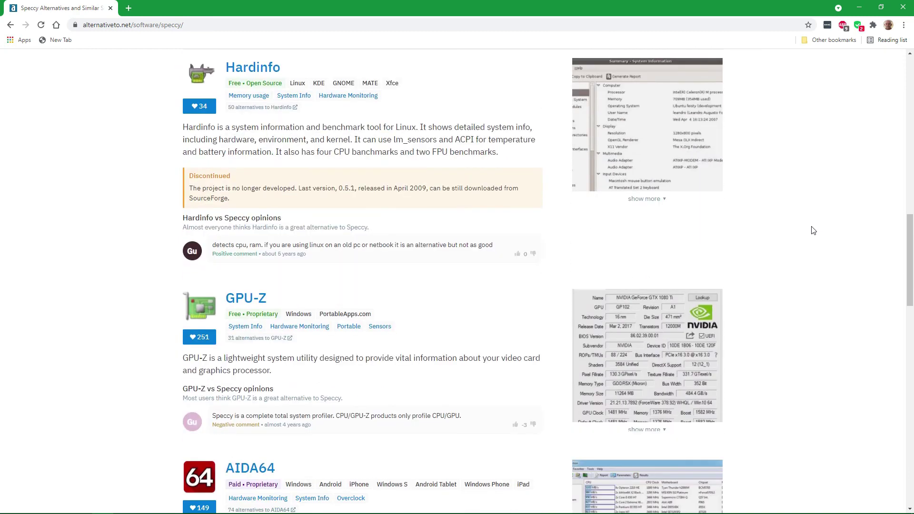
{"action": "scroll", "coordinate": [813, 230], "scroll_direction": "down", "scroll_amount": 8}
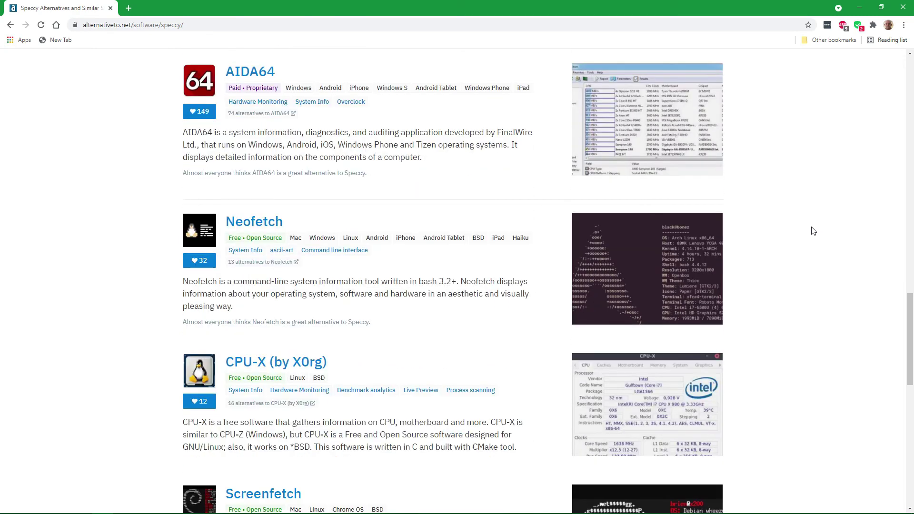